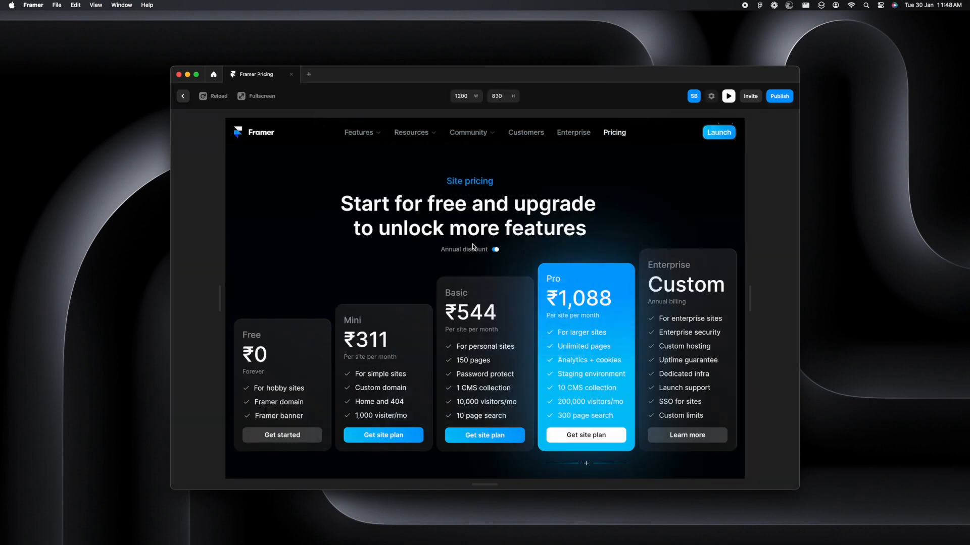
Step: Compare the pricing page preview with the live Framer pricing page, examining its scrolling add-ons list
{"action": "left_click", "coordinate": [472, 249]}
{"action": "left_click", "coordinate": [479, 251]}
{"action": "key", "text": "ctrl+Right"}
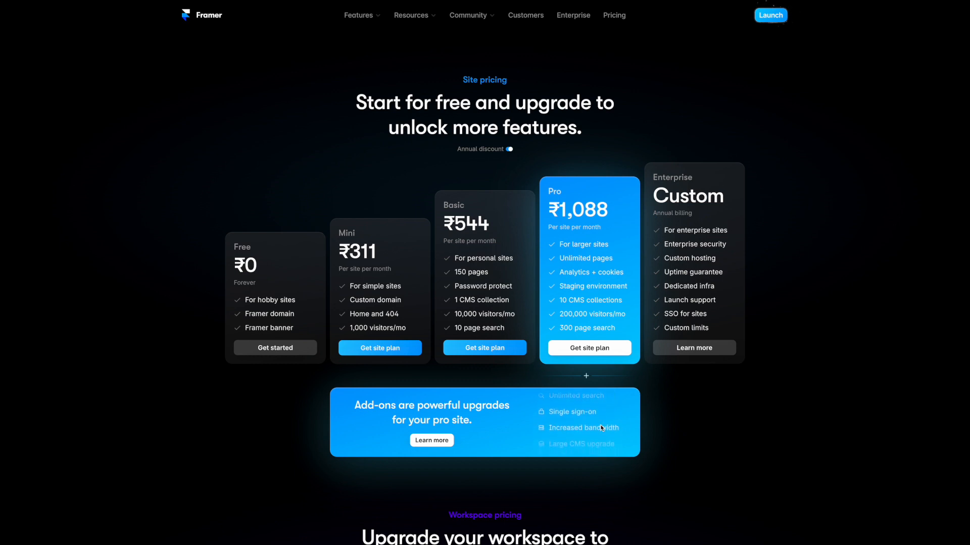
{"action": "key", "text": "ctrl+Left"}
{"action": "scroll", "coordinate": [539, 401], "scroll_direction": "down", "scroll_amount": 3}
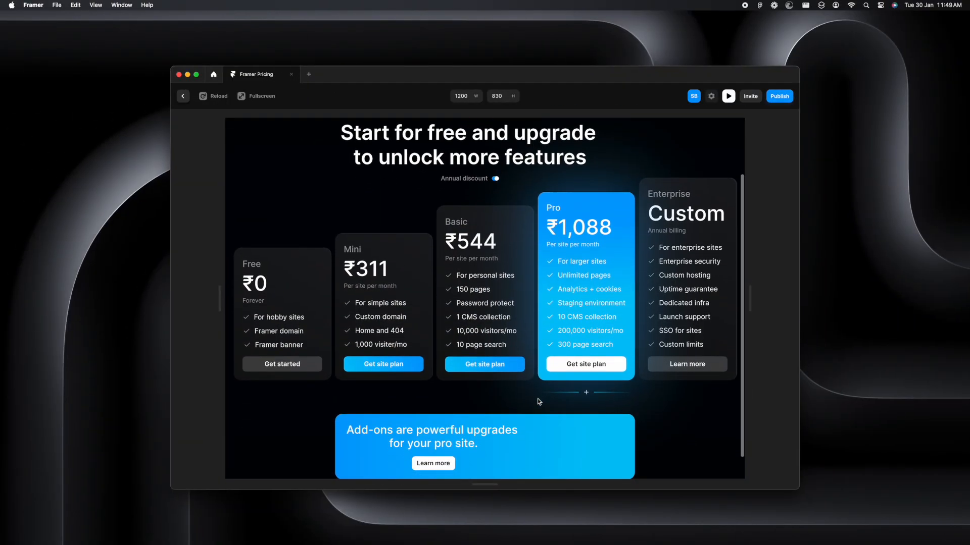
Step: Leave the preview and inspect the empty frame inside the add-ons banner
{"action": "key", "text": "Escape"}
{"action": "scroll", "coordinate": [552, 346], "scroll_direction": "down", "scroll_amount": 2}
{"action": "left_click", "coordinate": [559, 314]}
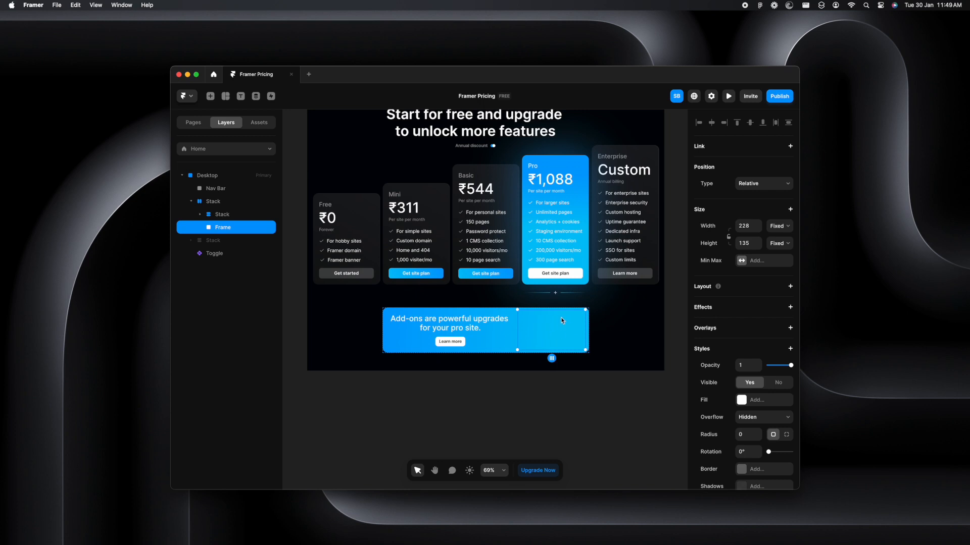
{"action": "left_click", "coordinate": [536, 408]}
Step: Insert an interactive Ticker component onto the canvas beside the Desktop page
{"action": "left_click", "coordinate": [199, 122]}
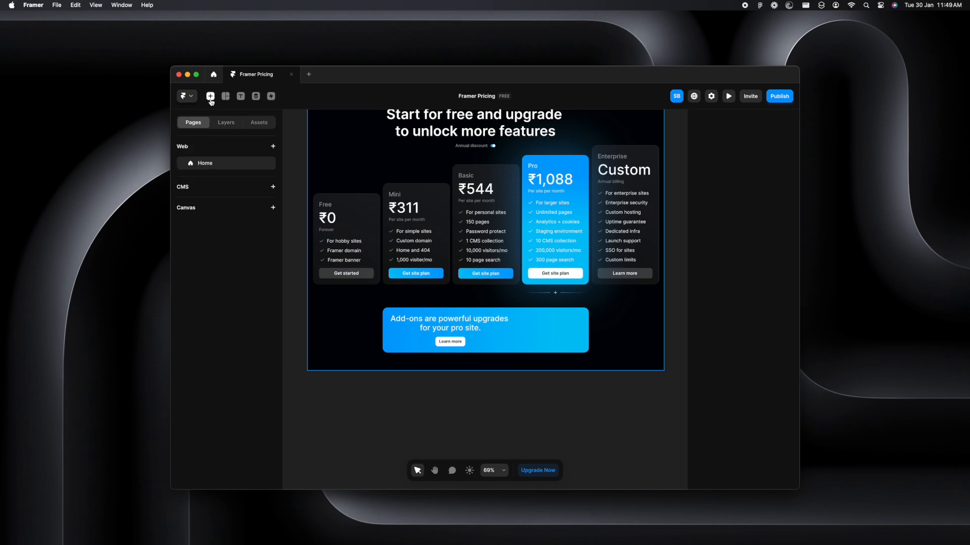
{"action": "left_click", "coordinate": [211, 99]}
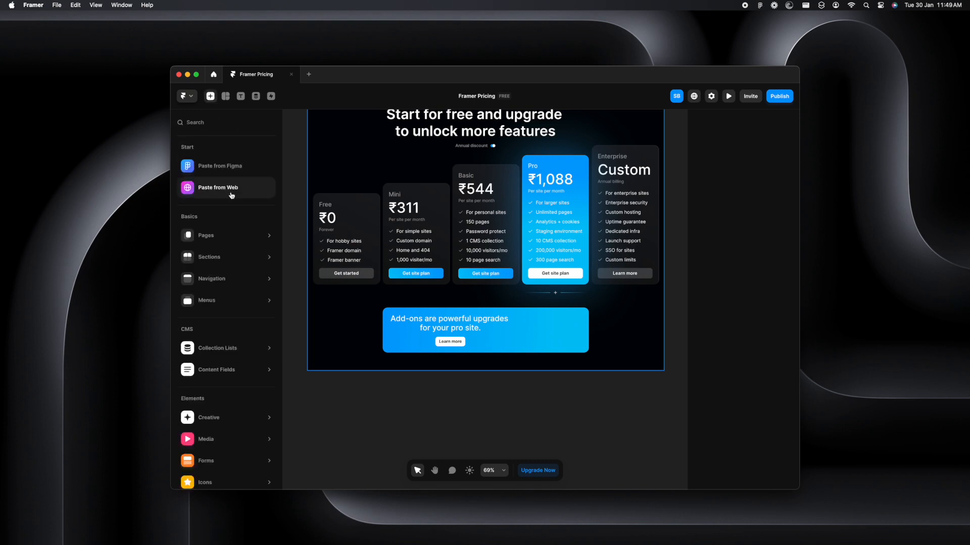
{"action": "mouse_move", "coordinate": [220, 449]}
{"action": "scroll", "coordinate": [221, 453], "scroll_direction": "down", "scroll_amount": 3}
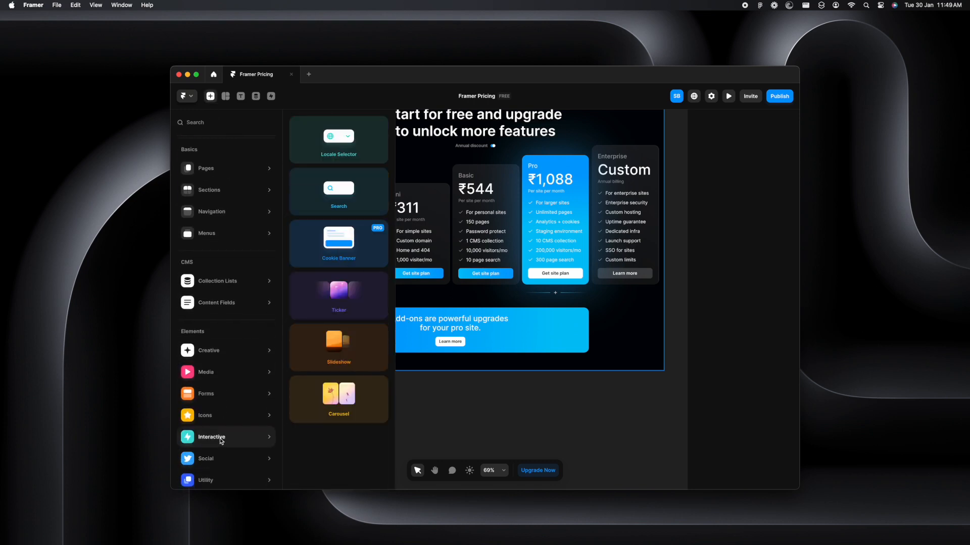
{"action": "left_click", "coordinate": [339, 299]}
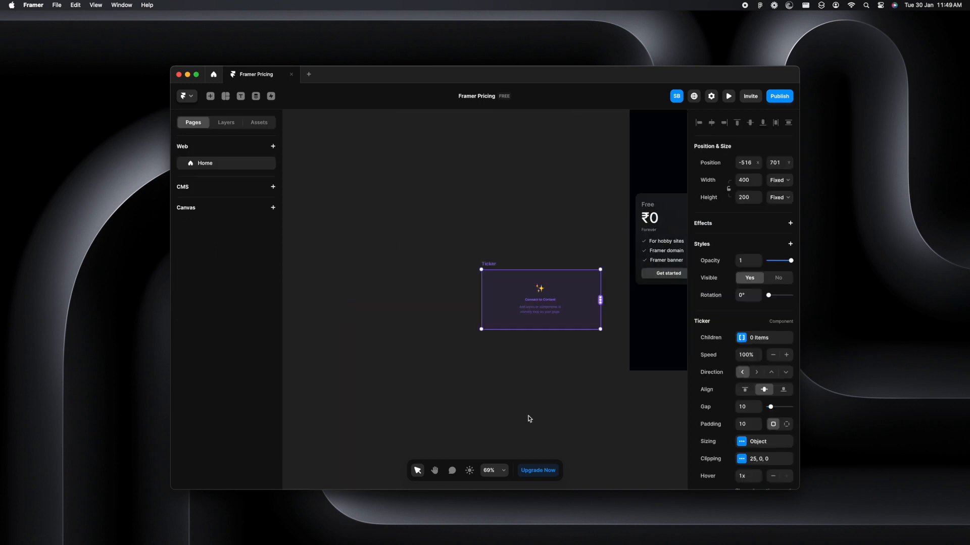
Step: Shrink the ticker to about 240 × 126 and place it on the canvas below the page
{"action": "scroll", "coordinate": [447, 374], "scroll_direction": "right", "scroll_amount": 3}
{"action": "scroll", "coordinate": [447, 373], "scroll_direction": "down", "scroll_amount": 5}
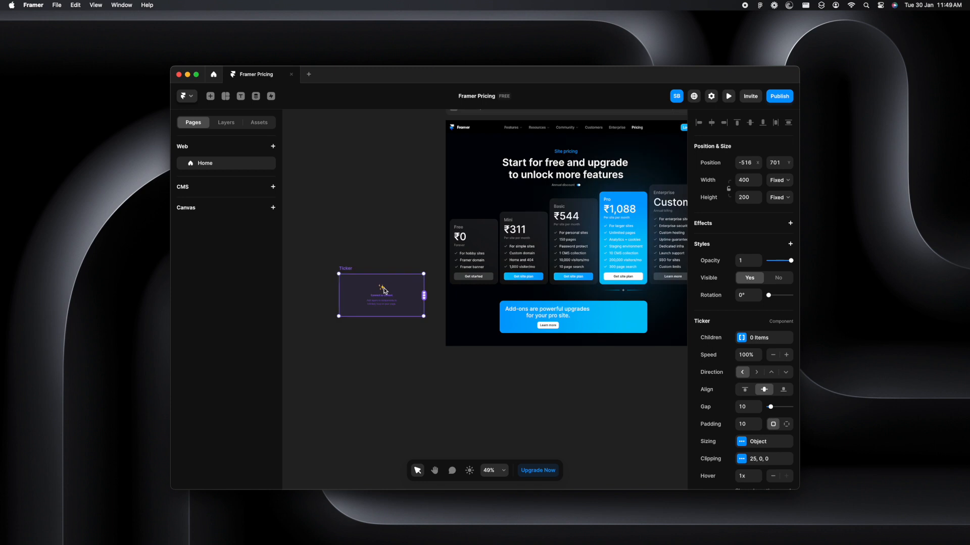
{"action": "left_click_drag", "start_coordinate": [422, 316], "coordinate": [620, 386]}
{"action": "scroll", "coordinate": [620, 386], "scroll_direction": "up", "scroll_amount": 2}
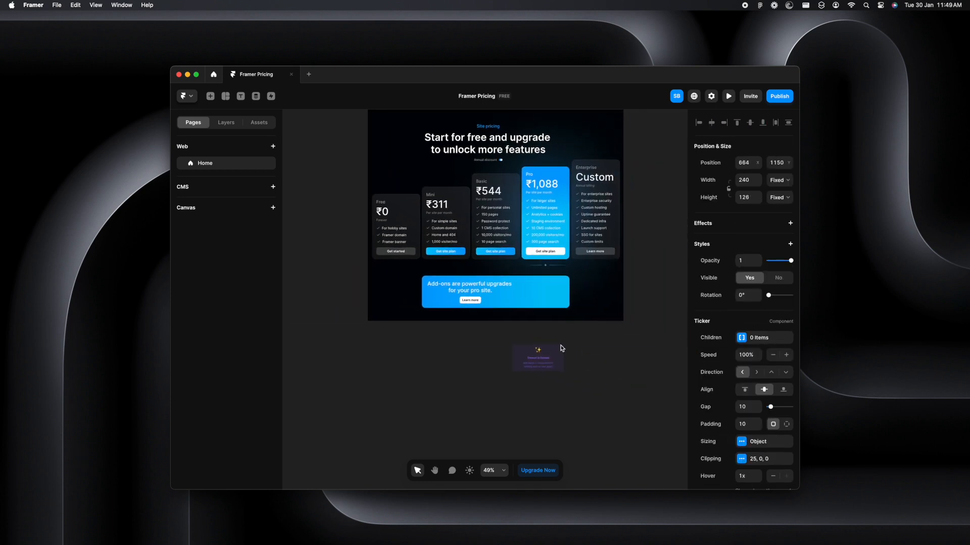
Step: Move the ticker into the empty frame of the add-ons banner
{"action": "left_click", "coordinate": [536, 281]}
{"action": "left_click", "coordinate": [539, 357]}
{"action": "scroll", "coordinate": [539, 355], "scroll_direction": "up", "scroll_amount": 3}
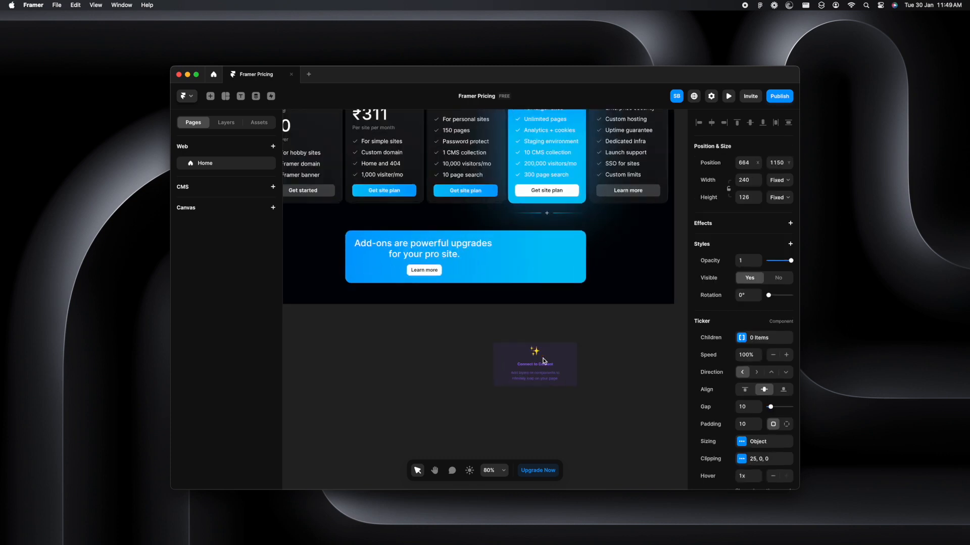
{"action": "left_click_drag", "start_coordinate": [534, 361], "coordinate": [542, 252]}
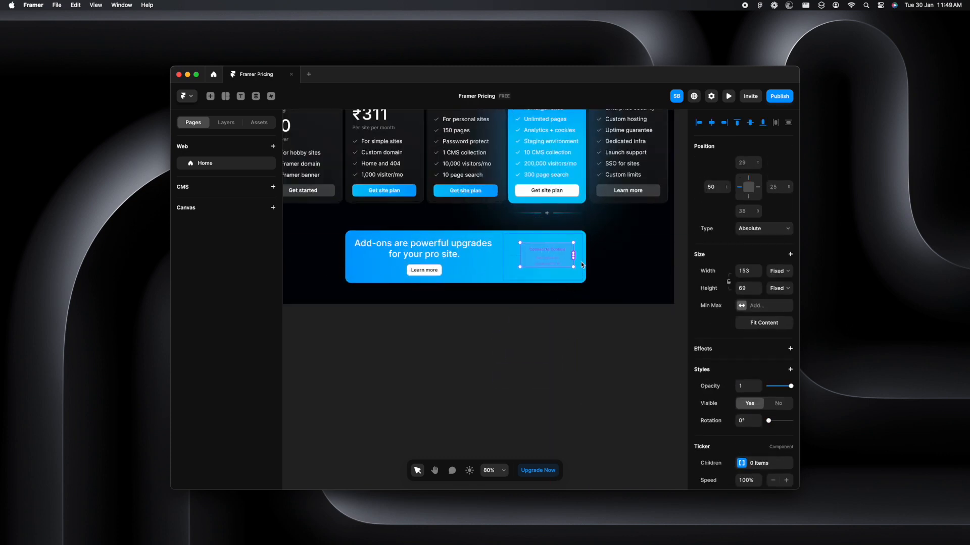
Step: Anchor the ticker to the centre of its frame and switch its width and height to relative sizing
{"action": "scroll", "coordinate": [575, 283], "scroll_direction": "up", "scroll_amount": 2}
{"action": "left_click", "coordinate": [733, 192]}
{"action": "left_click", "coordinate": [777, 267]}
{"action": "left_click", "coordinate": [786, 282]}
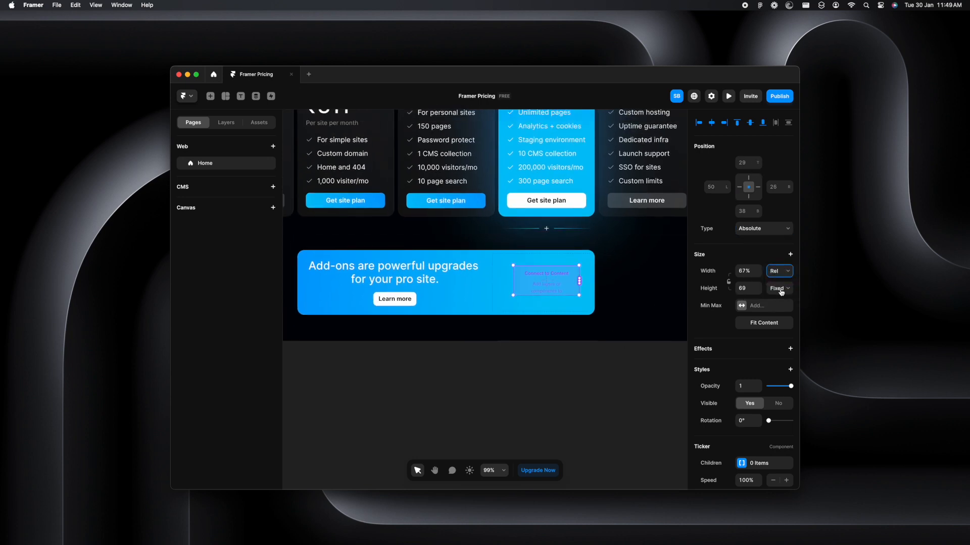
{"action": "left_click", "coordinate": [780, 290]}
{"action": "left_click", "coordinate": [786, 303]}
Step: Set the ticker's relative width and height to 100% each
{"action": "left_click", "coordinate": [751, 271]}
{"action": "type", "text": "100"}
{"action": "key", "text": "Return"}
{"action": "left_click", "coordinate": [749, 288]}
{"action": "type", "text": "100"}
{"action": "key", "text": "Return"}
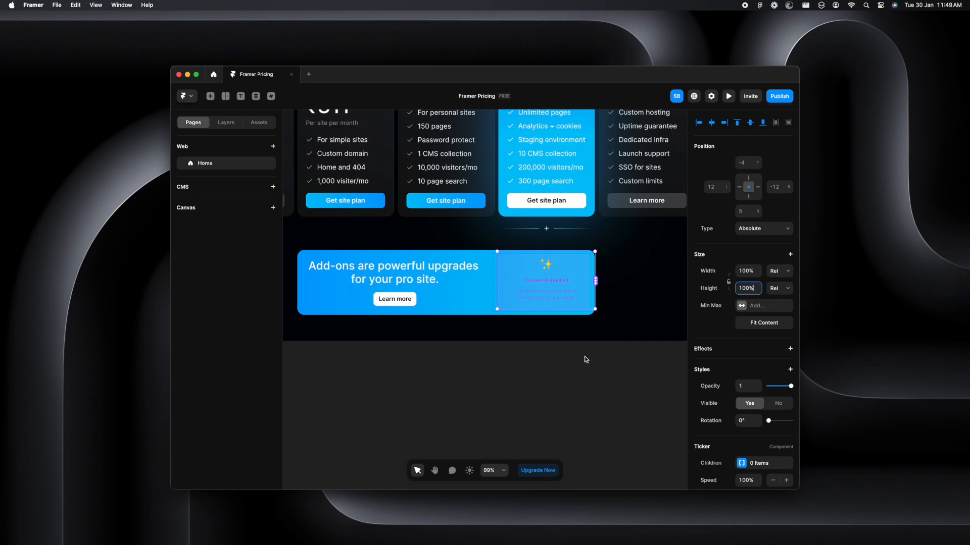
Step: Set the ticker's position offsets to 0 so it lines up with its frame in the add-ons banner
{"action": "left_click", "coordinate": [579, 373]}
{"action": "left_click", "coordinate": [547, 283]}
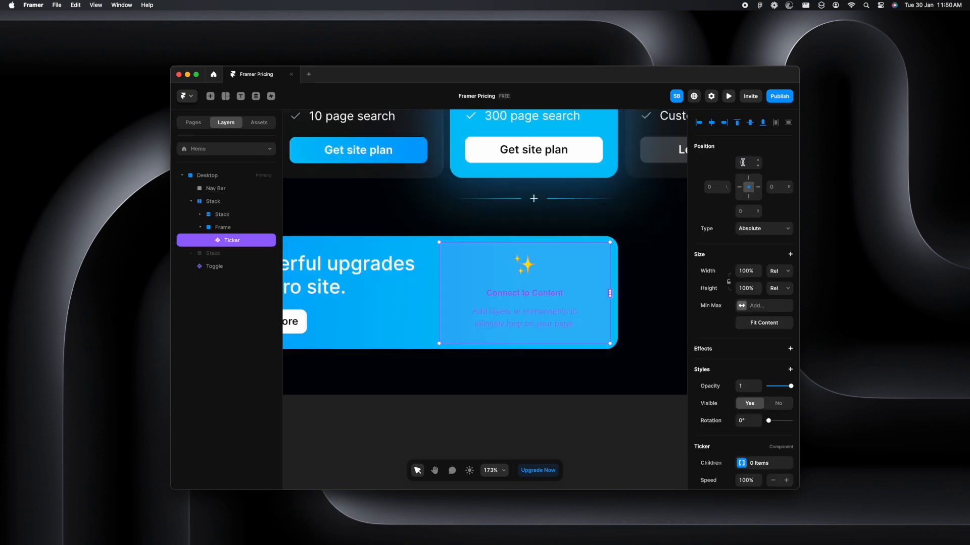
{"action": "left_click", "coordinate": [743, 162]}
{"action": "key", "text": "Return"}
{"action": "left_click", "coordinate": [577, 437]}
{"action": "scroll", "coordinate": [600, 412], "scroll_direction": "down", "scroll_amount": 3}
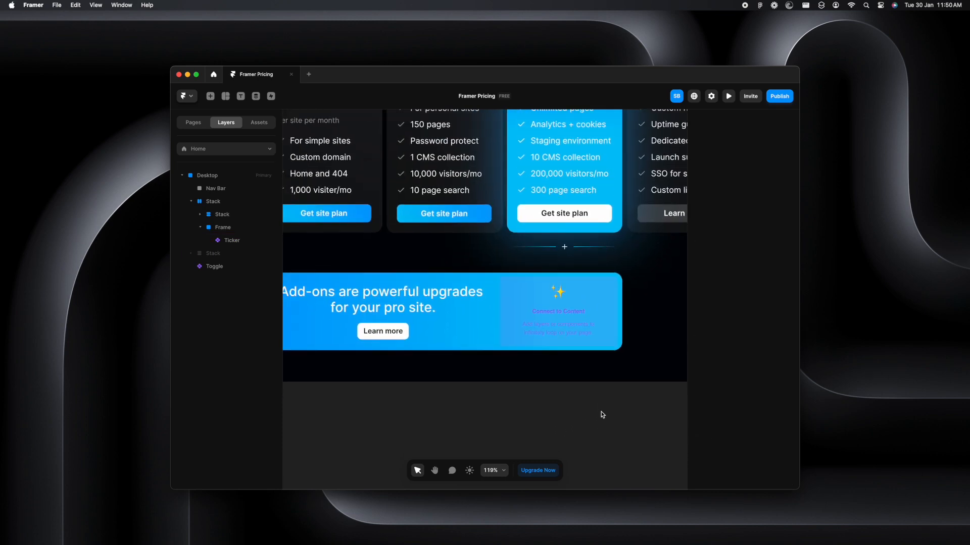
Step: Copy the add-on names from the live Framer pricing page and paste them as a text layer on the canvas below the page
{"action": "scroll", "coordinate": [602, 414], "scroll_direction": "down", "scroll_amount": 5}
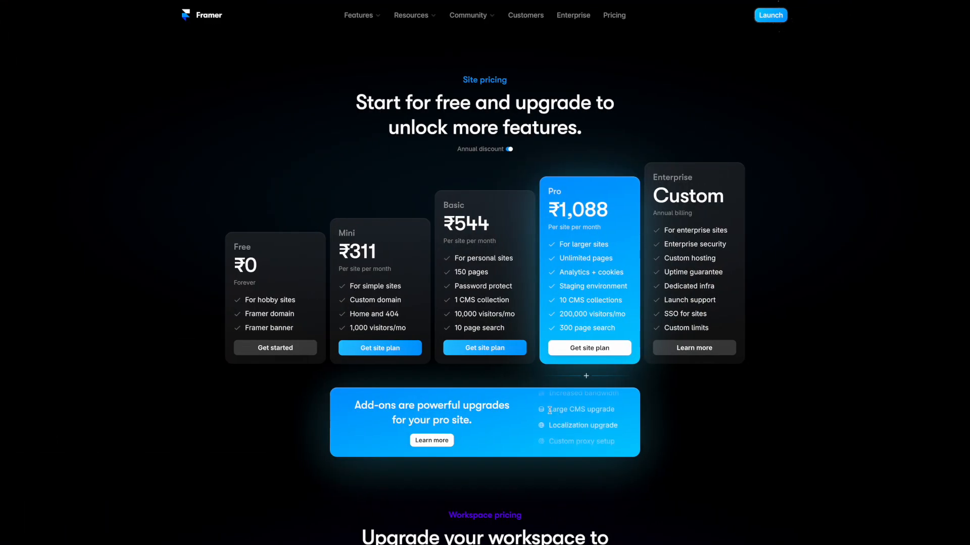
{"action": "left_click_drag", "start_coordinate": [551, 412], "coordinate": [610, 457]}
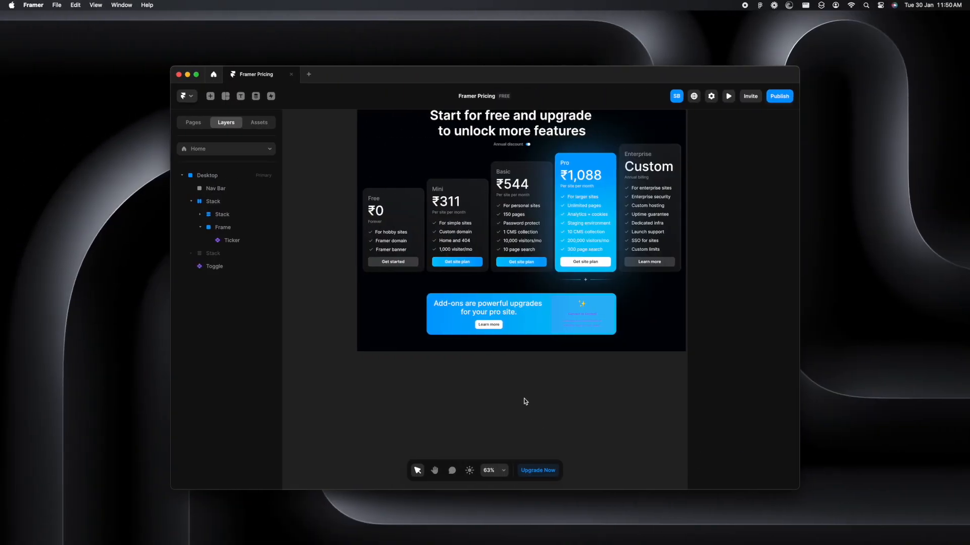
{"action": "key", "text": "t"}
{"action": "left_click", "coordinate": [502, 382]}
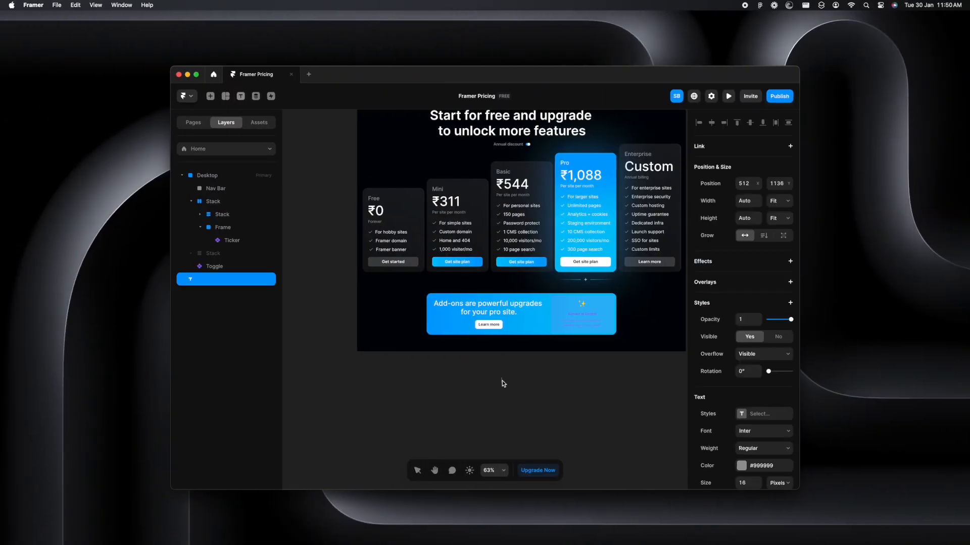
{"action": "key", "text": "super+v"}
{"action": "key", "text": "Escape"}
{"action": "key", "text": "shift+2"}
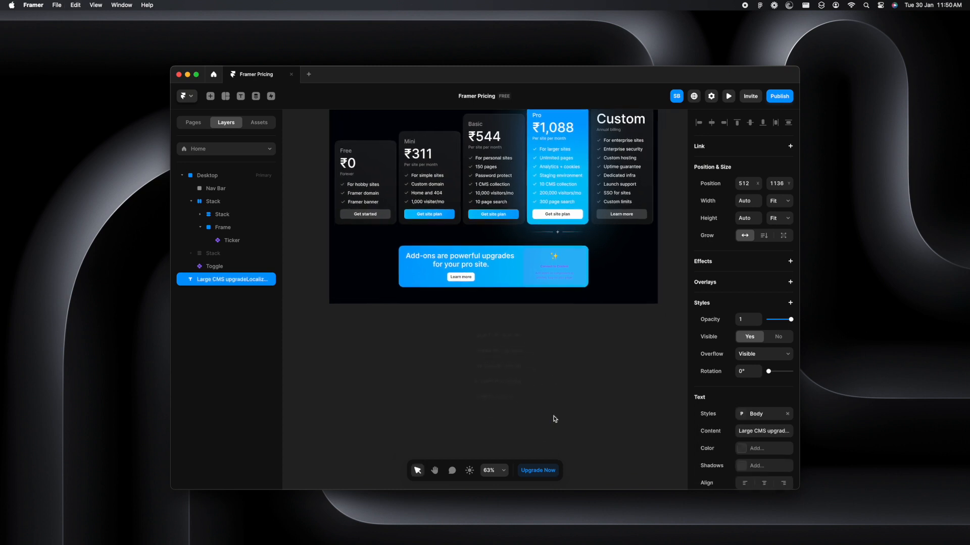
{"action": "left_click", "coordinate": [566, 311]}
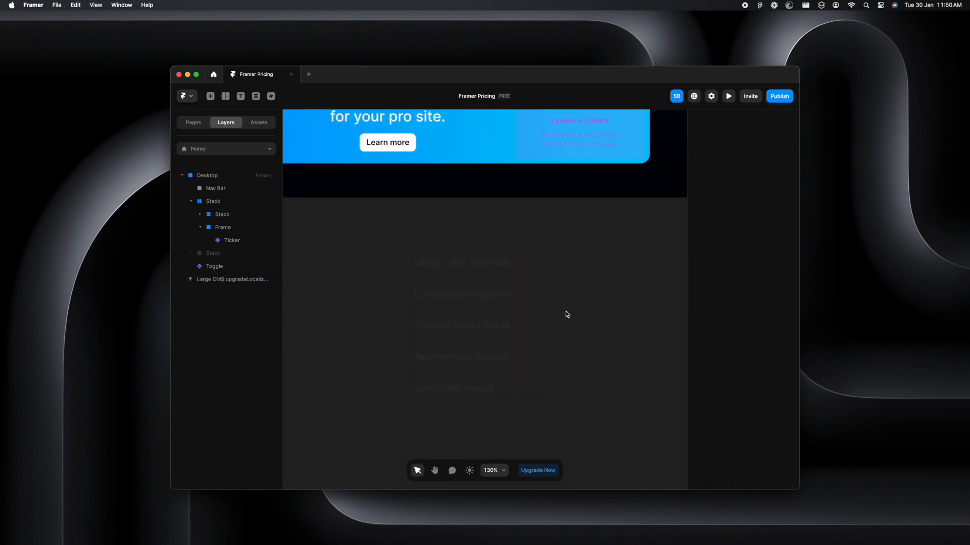
Step: Add a separate text layer reading "Large CMS upgrade" beside the pasted list of add-on names
{"action": "key", "text": "super+minus"}
{"action": "key", "text": "super+minus"}
{"action": "scroll", "coordinate": [556, 304], "scroll_direction": "right", "scroll_amount": 2}
{"action": "key", "text": "t"}
{"action": "left_click", "coordinate": [540, 296]}
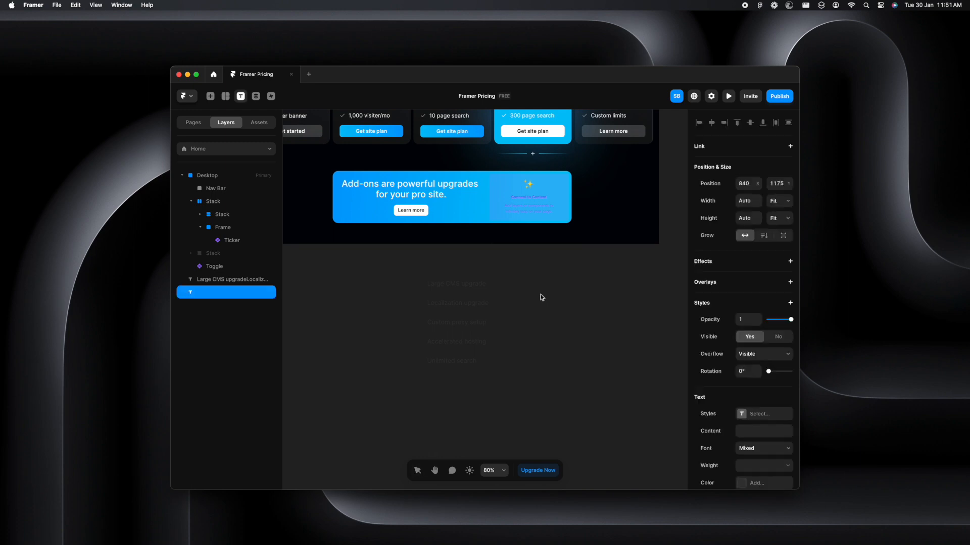
{"action": "scroll", "coordinate": [551, 286], "scroll_direction": "up", "scroll_amount": 2}
{"action": "type", "text": "Large"}
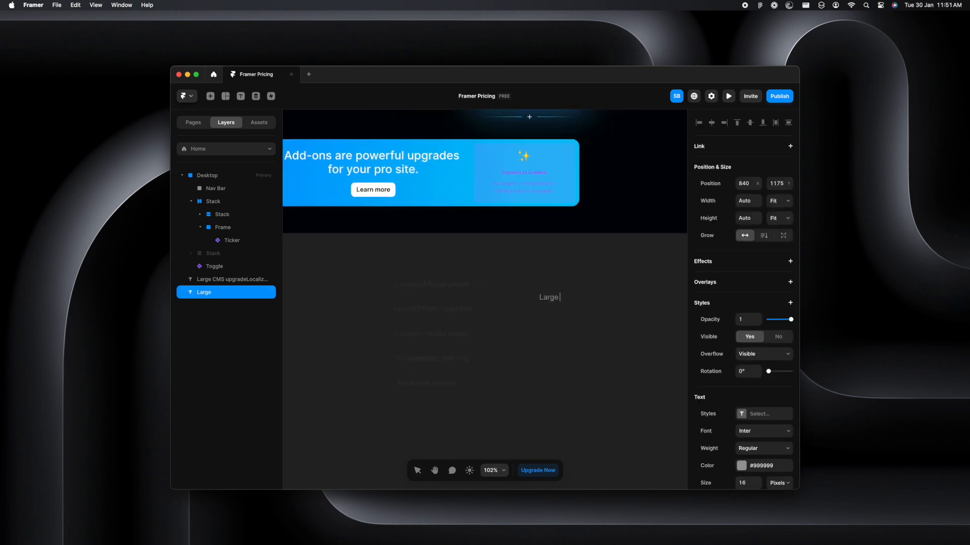
{"action": "type", "text": " CMS upgrade"}
{"action": "key", "text": "Escape"}
{"action": "scroll", "coordinate": [754, 396], "scroll_direction": "down", "scroll_amount": 4}
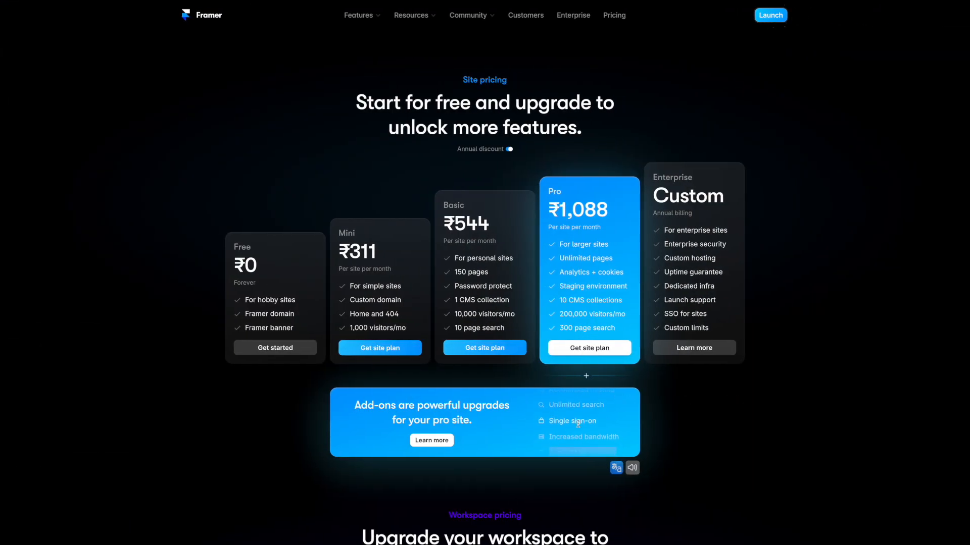
Step: Inspect the add-ons section of the live pricing page in the browser's developer tools
{"action": "right_click", "coordinate": [745, 382]}
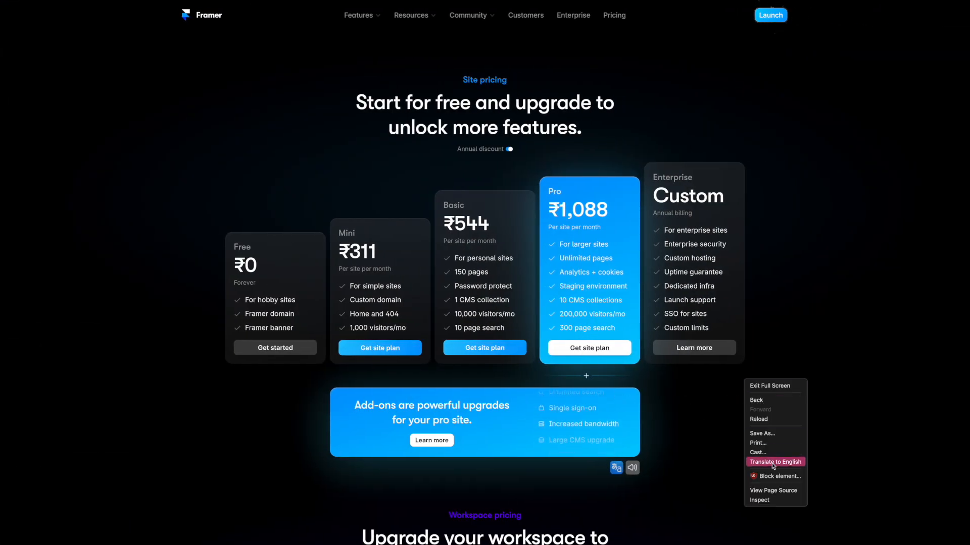
{"action": "left_click", "coordinate": [765, 500]}
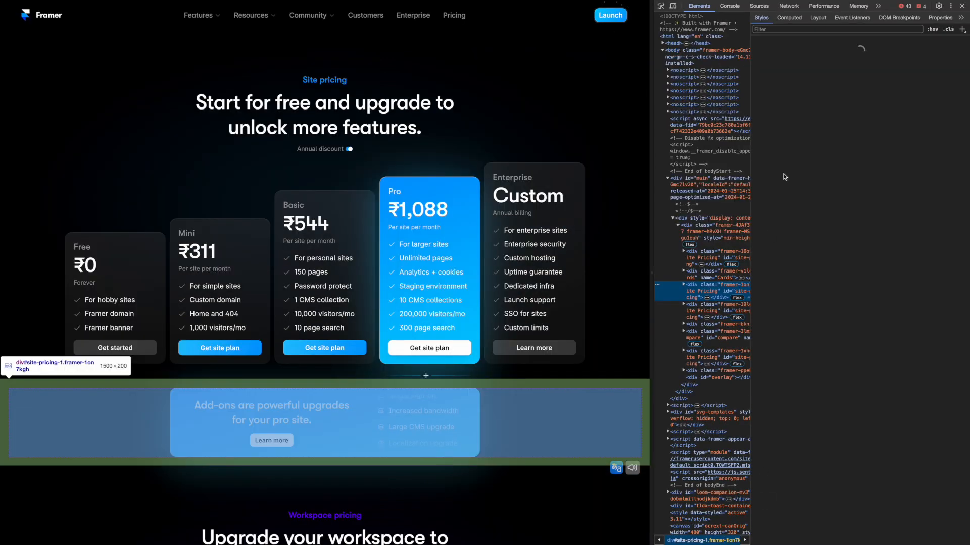
{"action": "left_click", "coordinate": [660, 7]}
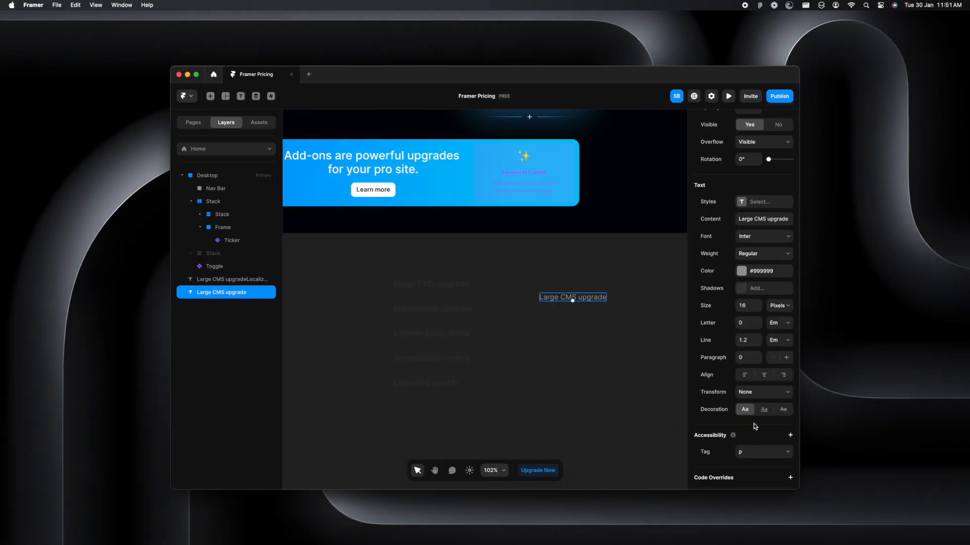
Step: Set the "Large CMS upgrade" text colour to #FFFFFF
{"action": "scroll", "coordinate": [755, 427], "scroll_direction": "down", "scroll_amount": 1}
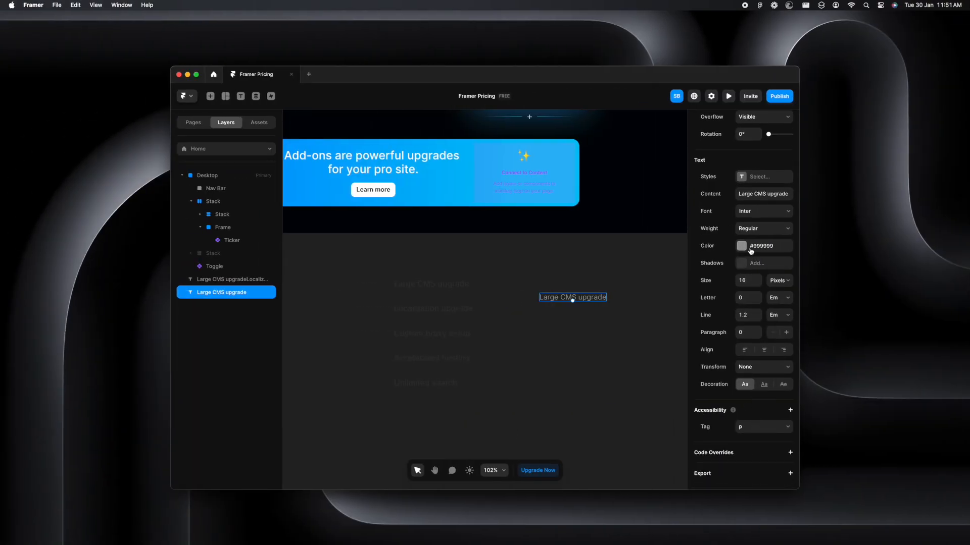
{"action": "left_click", "coordinate": [741, 246]}
{"action": "left_click_drag", "start_coordinate": [637, 312], "coordinate": [560, 272]}
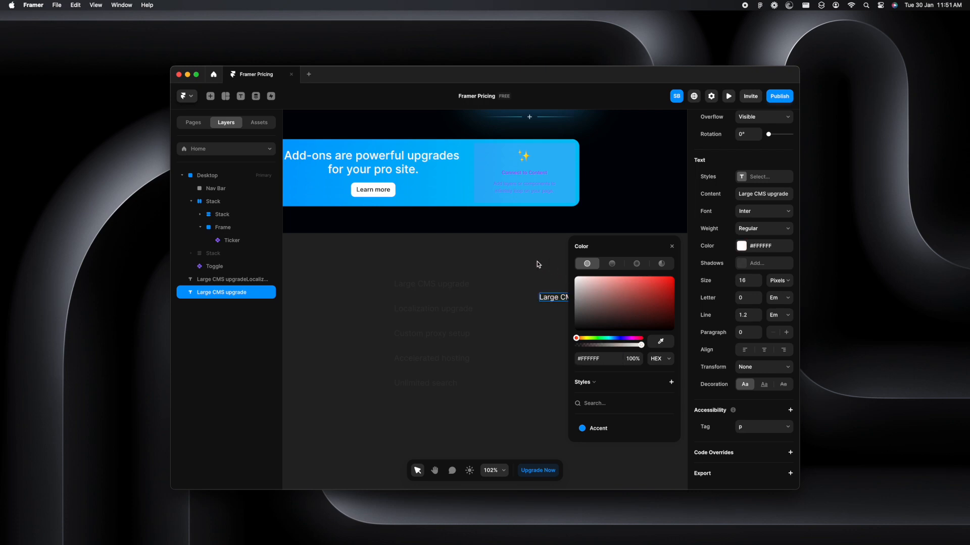
{"action": "left_click", "coordinate": [672, 247]}
{"action": "left_click", "coordinate": [633, 265]}
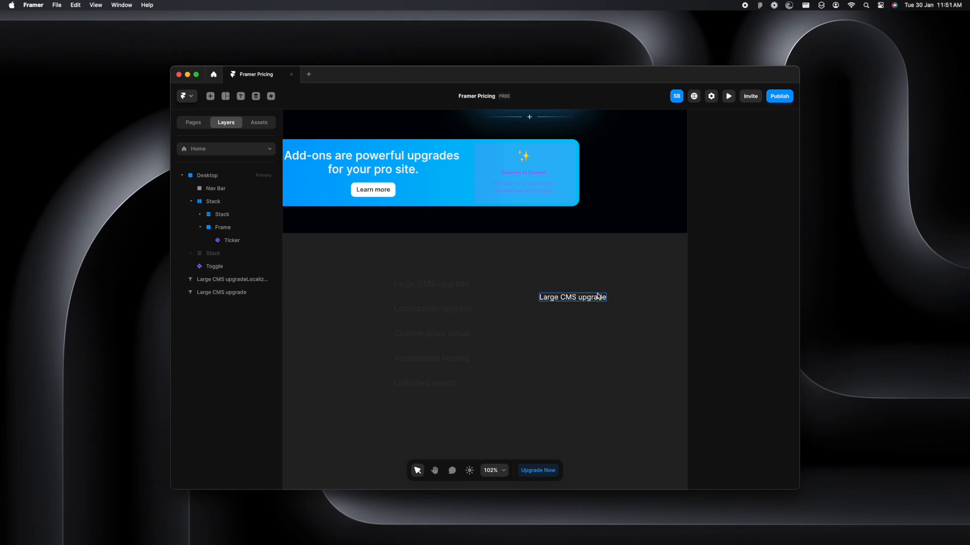
Step: Insert a Feather icon component on the canvas just before the "Large CMS upgrade" text
{"action": "left_click", "coordinate": [583, 301]}
{"action": "scroll", "coordinate": [555, 299], "scroll_direction": "up", "scroll_amount": 5}
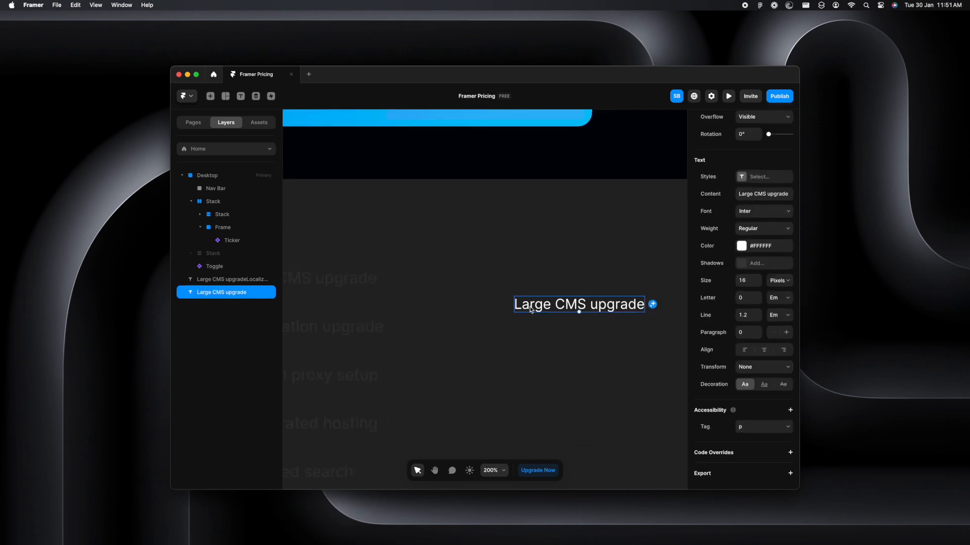
{"action": "left_click", "coordinate": [500, 358]}
{"action": "scroll", "coordinate": [501, 357], "scroll_direction": "down", "scroll_amount": 3}
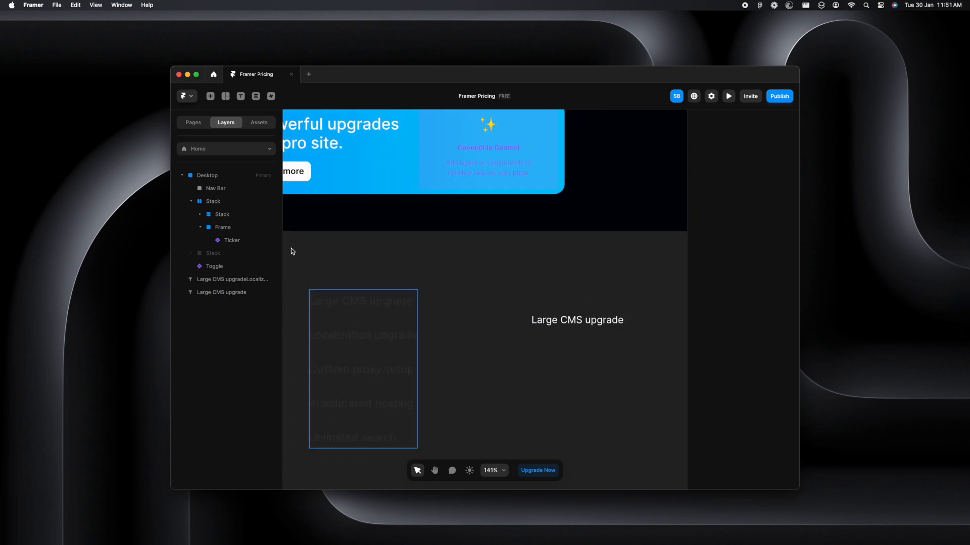
{"action": "left_click", "coordinate": [210, 96]}
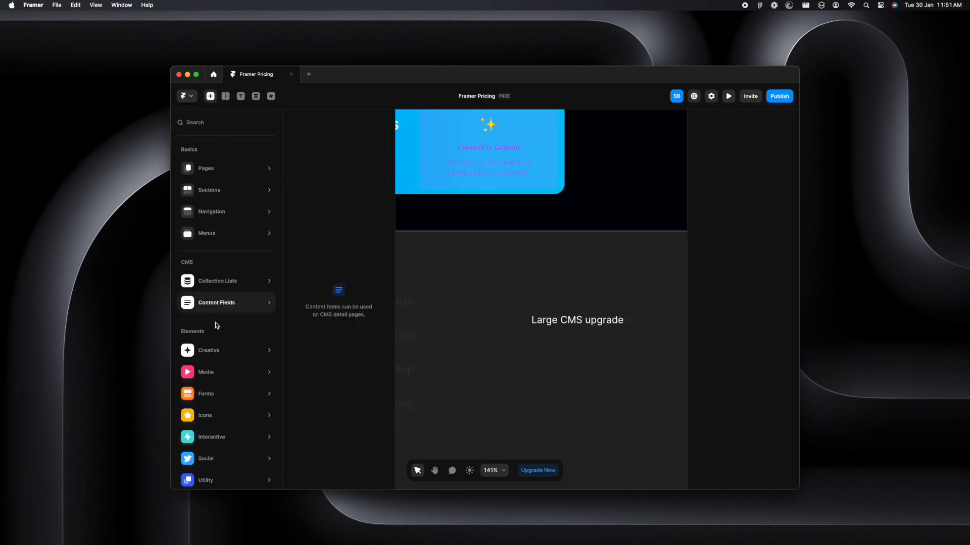
{"action": "mouse_move", "coordinate": [224, 424]}
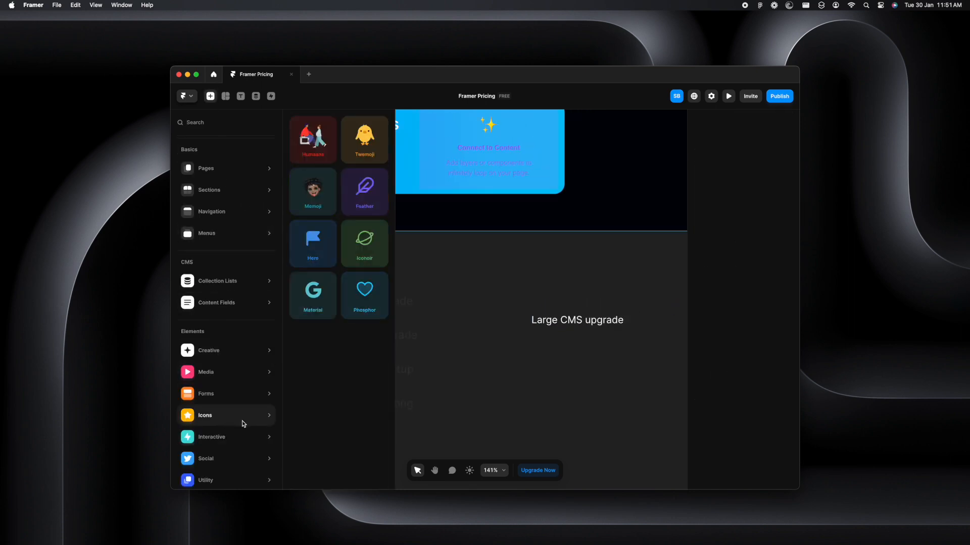
{"action": "left_click", "coordinate": [363, 211]}
{"action": "left_click_drag", "start_coordinate": [449, 276], "coordinate": [498, 294]}
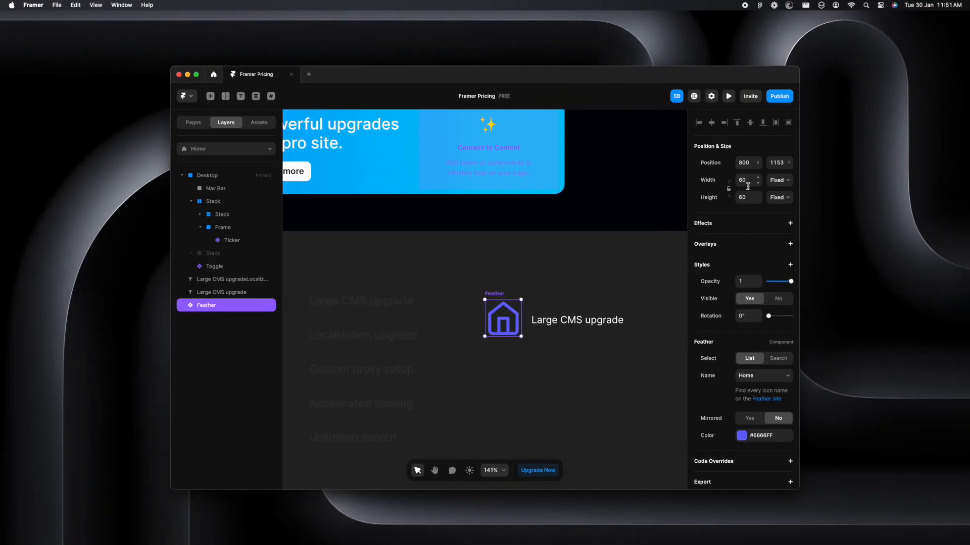
Step: Resize the Feather icon to 15 × 15 and move it directly beside the "Large CMS upgrade" text
{"action": "left_click", "coordinate": [746, 180]}
{"action": "left_click", "coordinate": [745, 197]}
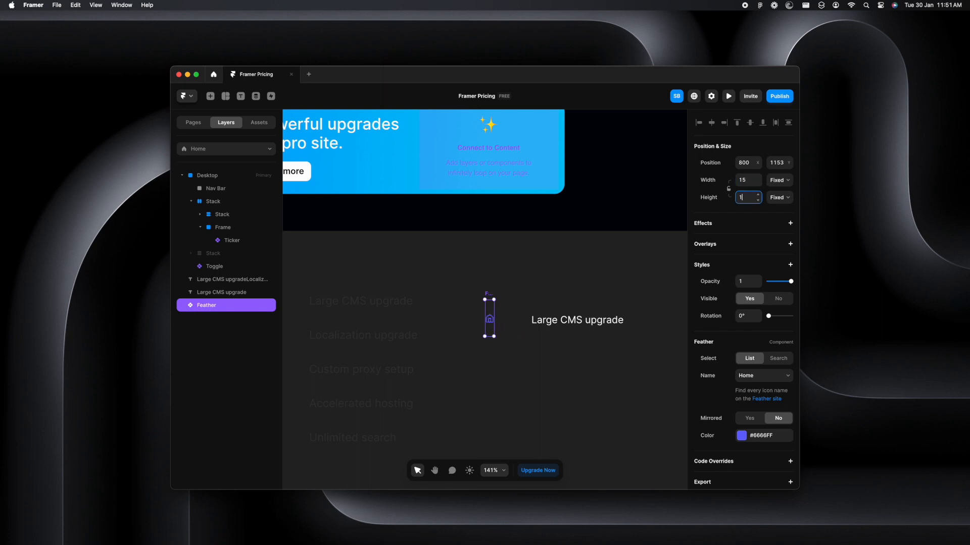
{"action": "key", "text": "Return"}
{"action": "left_click", "coordinate": [514, 379]}
{"action": "left_click_drag", "start_coordinate": [490, 304], "coordinate": [525, 323]}
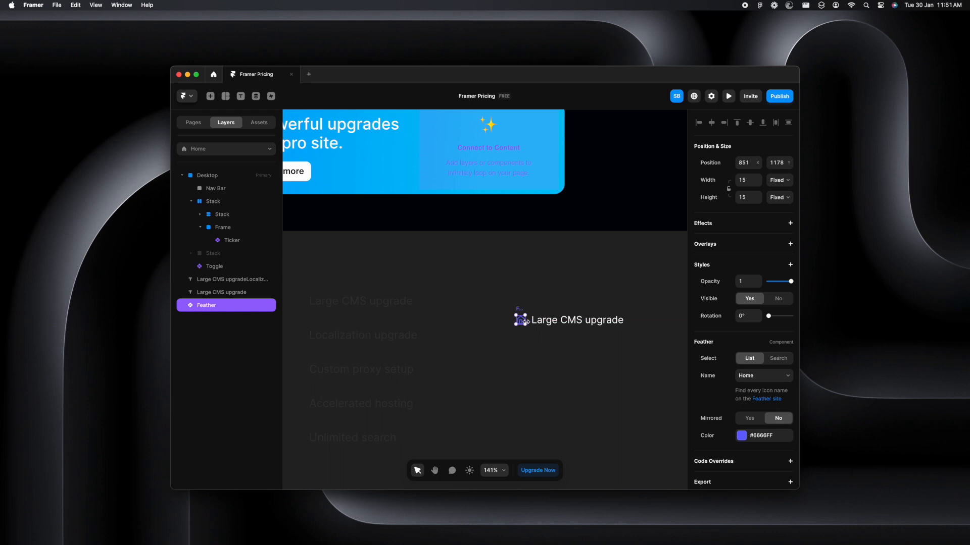
Step: Change the Feather icon beside "Large CMS upgrade" to Database
{"action": "scroll", "coordinate": [523, 320], "scroll_direction": "up", "scroll_amount": 5}
{"action": "scroll", "coordinate": [556, 333], "scroll_direction": "right", "scroll_amount": 3}
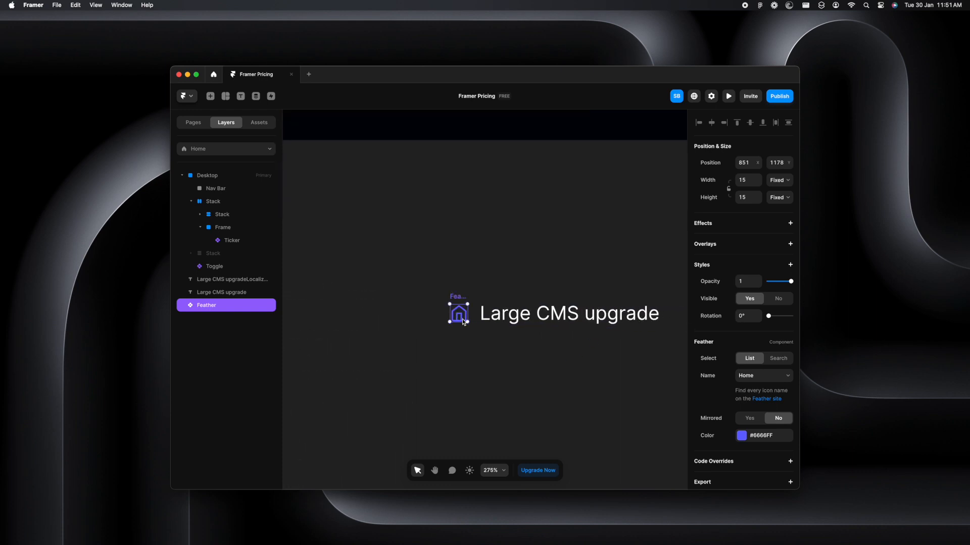
{"action": "scroll", "coordinate": [758, 441], "scroll_direction": "down", "scroll_amount": 1}
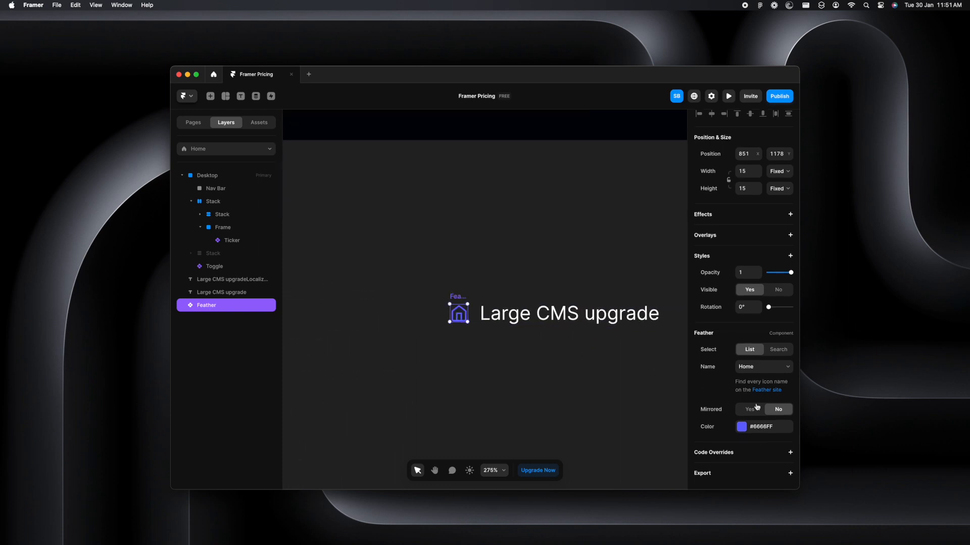
{"action": "left_click", "coordinate": [751, 366]}
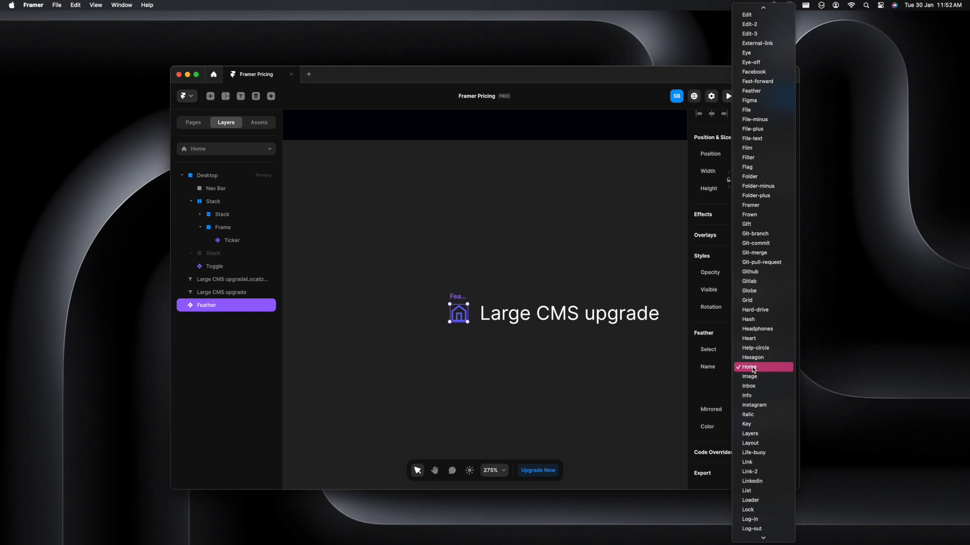
{"action": "scroll", "coordinate": [753, 370], "scroll_direction": "up", "scroll_amount": 4}
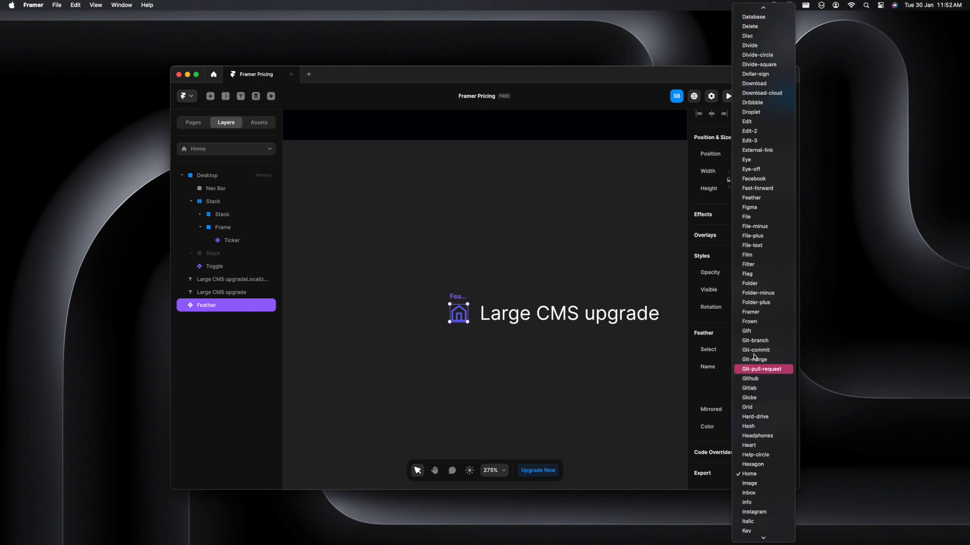
{"action": "left_click", "coordinate": [753, 18]}
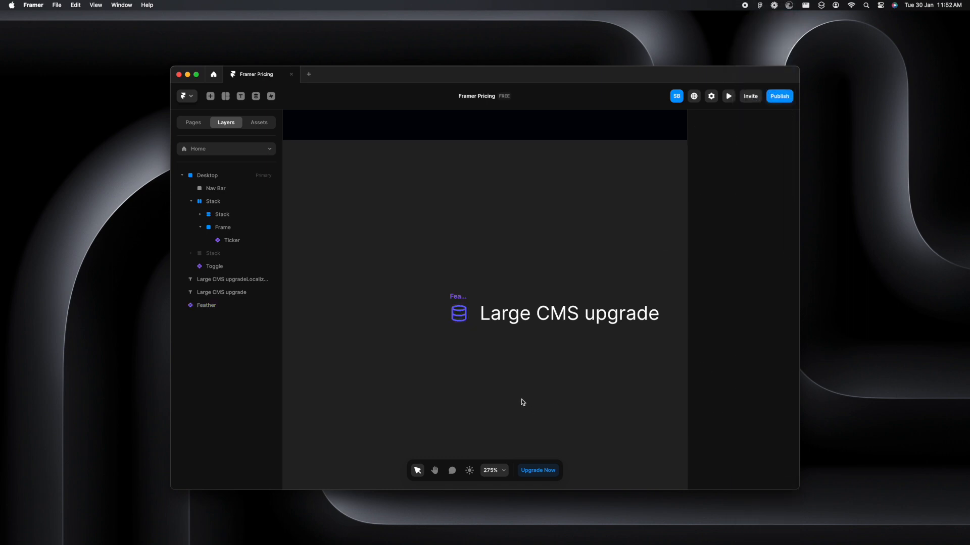
Step: Set the Database icon's colour to #FFFFFF
{"action": "left_click", "coordinate": [458, 314]}
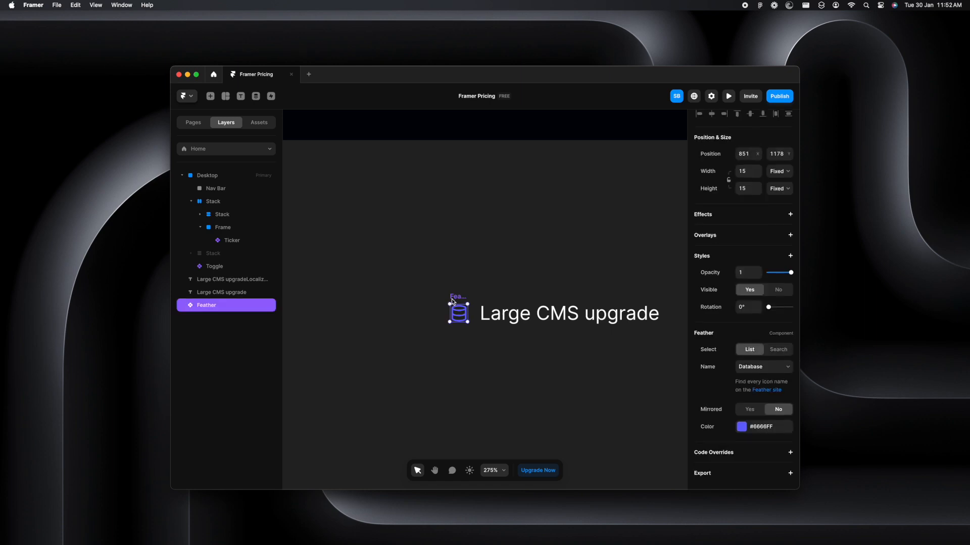
{"action": "left_click", "coordinate": [741, 428]}
{"action": "left_click_drag", "start_coordinate": [600, 344], "coordinate": [554, 303]}
{"action": "left_click", "coordinate": [518, 237]}
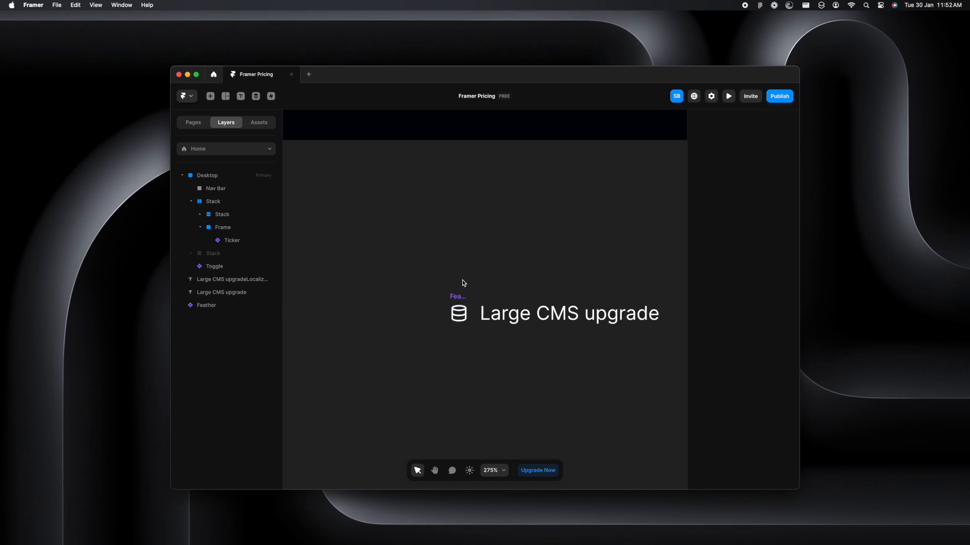
Step: Inspect an add-on item's layout styles on the live pricing page in the browser's developer tools
{"action": "left_click", "coordinate": [458, 315]}
{"action": "key", "text": "ctrl+Right"}
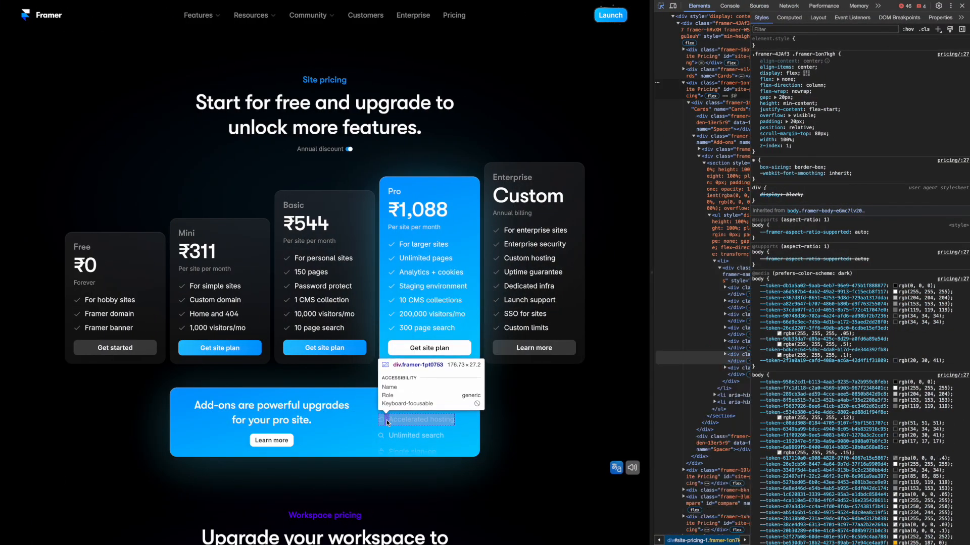
{"action": "left_click", "coordinate": [386, 425]}
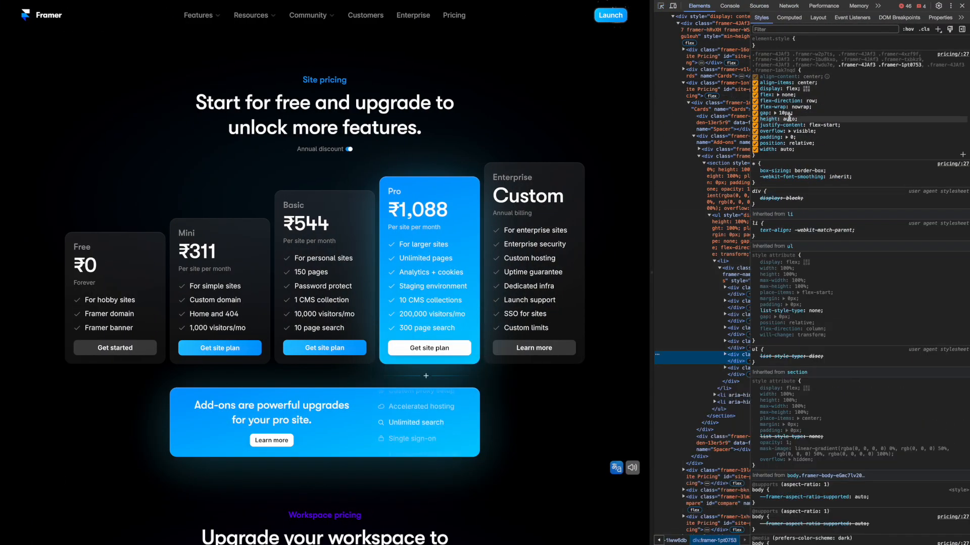
{"action": "key", "text": "ctrl+Left"}
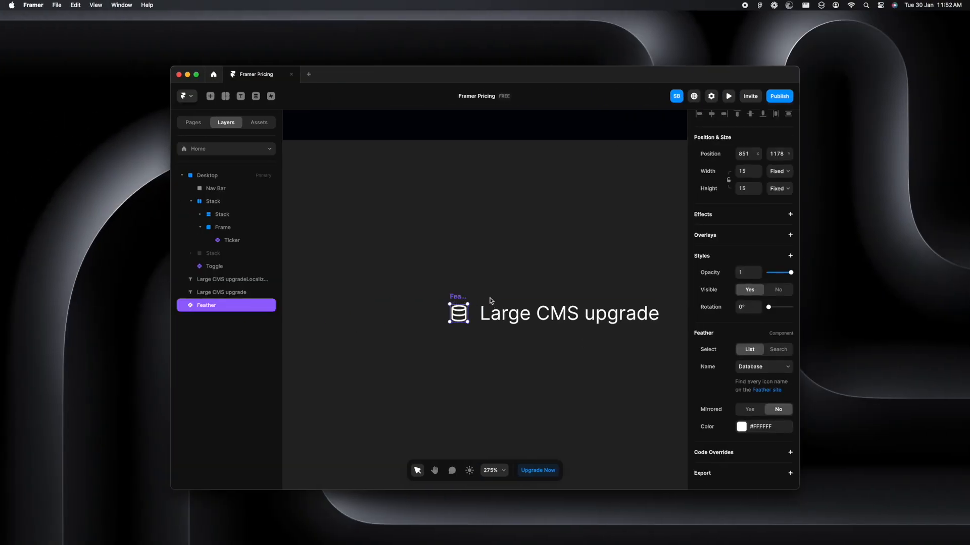
Step: Wrap the Database icon and the "Large CMS upgrade" text in a stack and remove the stack's fill
{"action": "left_click", "coordinate": [511, 315], "text": "shift"}
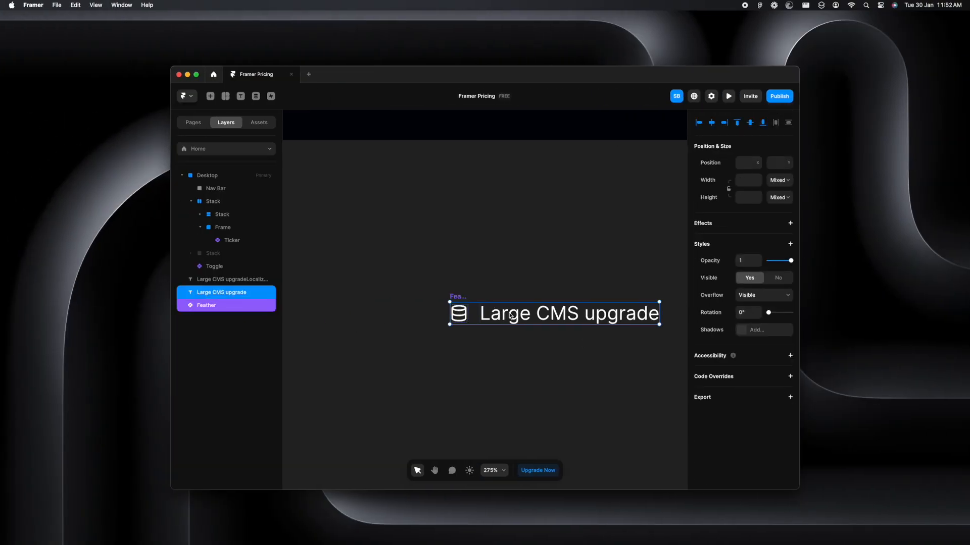
{"action": "right_click", "coordinate": [511, 316]}
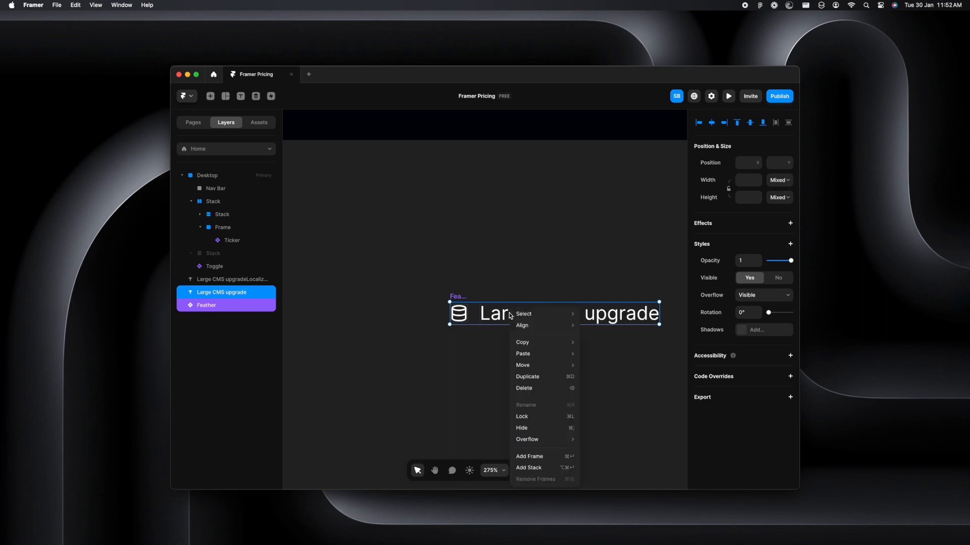
{"action": "left_click", "coordinate": [545, 464]}
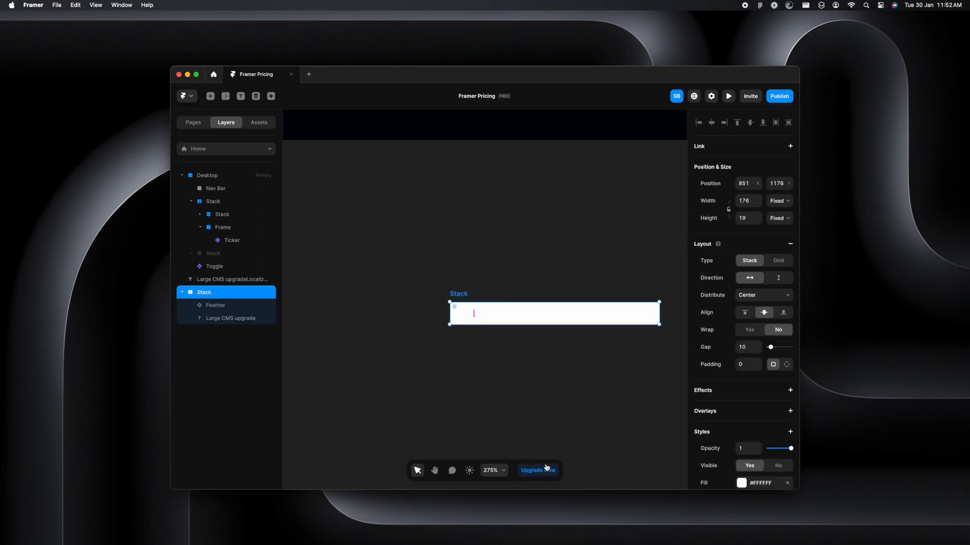
{"action": "scroll", "coordinate": [747, 450], "scroll_direction": "down", "scroll_amount": 3}
{"action": "left_click", "coordinate": [786, 447]}
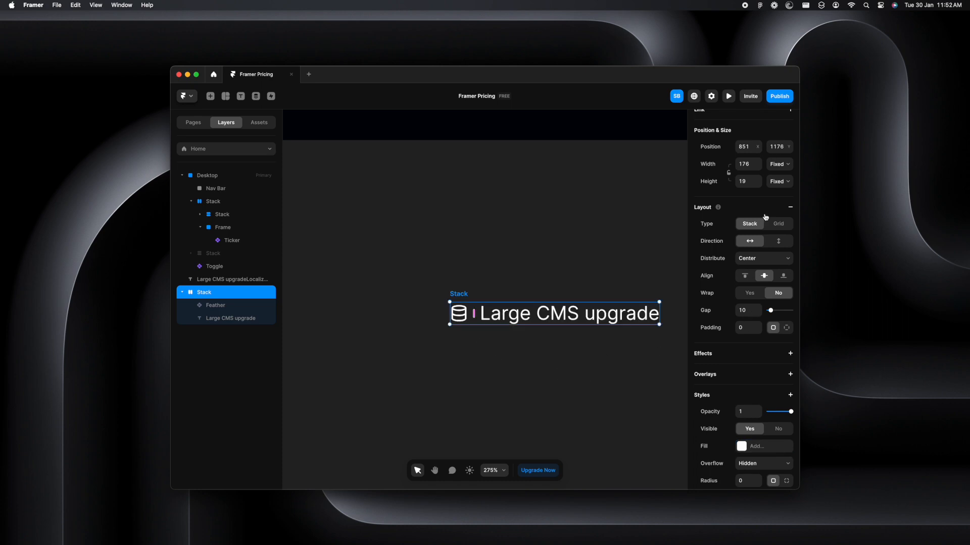
Step: Set the new stack's content distribution to Start
{"action": "left_click", "coordinate": [765, 260]}
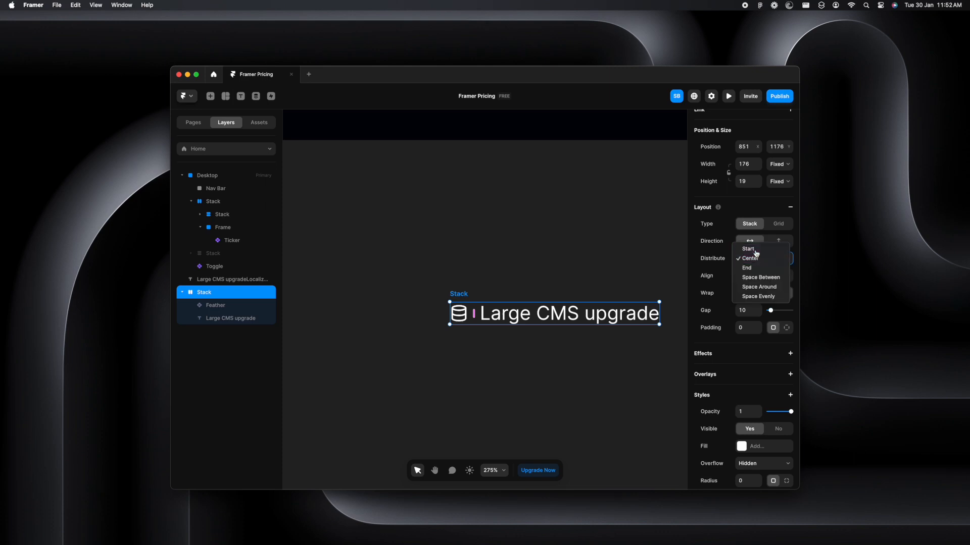
{"action": "left_click", "coordinate": [756, 254]}
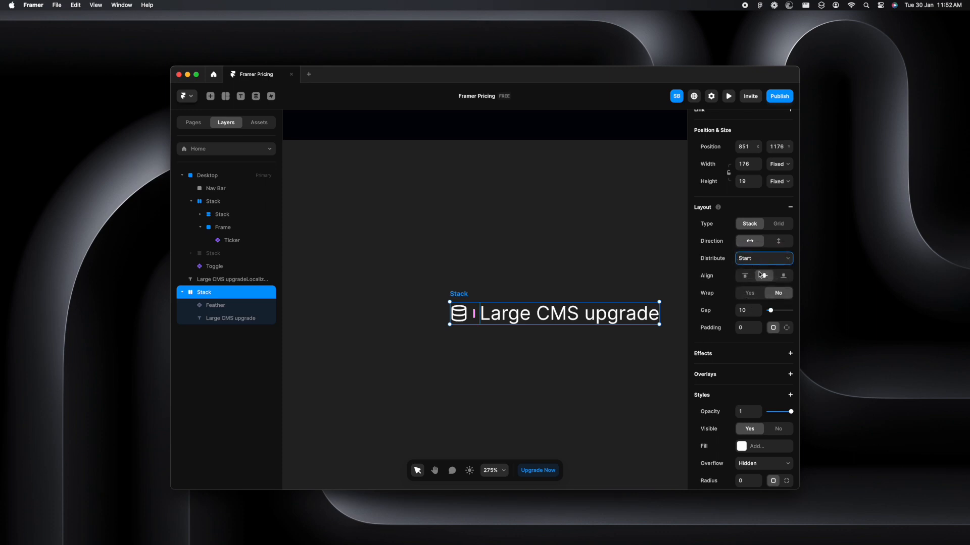
{"action": "scroll", "coordinate": [741, 399], "scroll_direction": "down", "scroll_amount": 2}
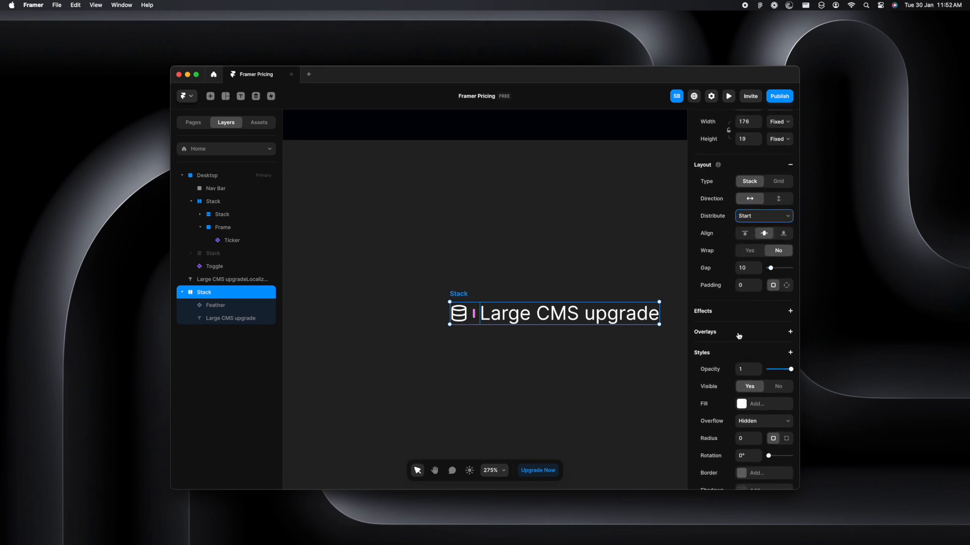
{"action": "scroll", "coordinate": [739, 336], "scroll_direction": "down", "scroll_amount": 1}
{"action": "scroll", "coordinate": [720, 439], "scroll_direction": "down", "scroll_amount": 3}
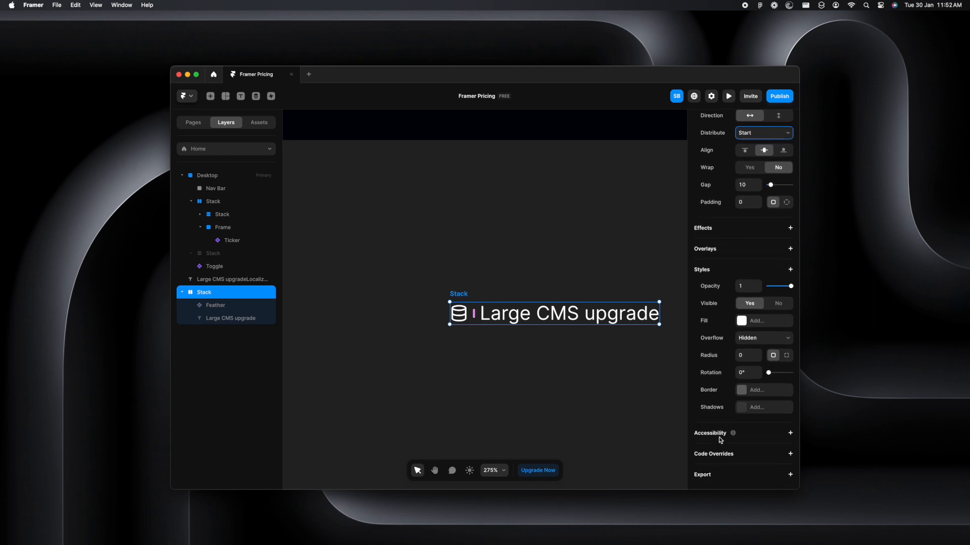
{"action": "left_click", "coordinate": [565, 400]}
{"action": "scroll", "coordinate": [565, 400], "scroll_direction": "down", "scroll_amount": 5}
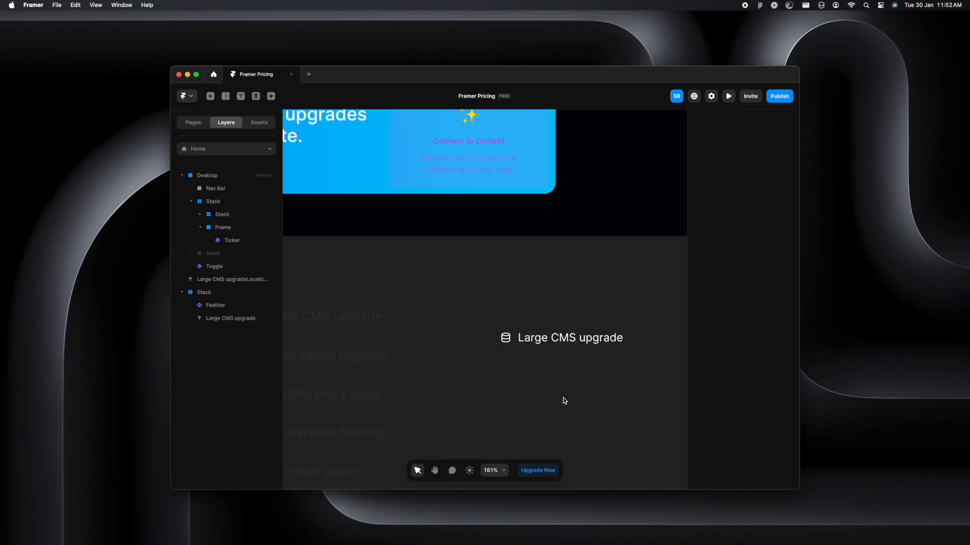
Step: Rename the stack holding the icon and "Large CMS upgrade" as "Item 1"
{"action": "left_click", "coordinate": [509, 325]}
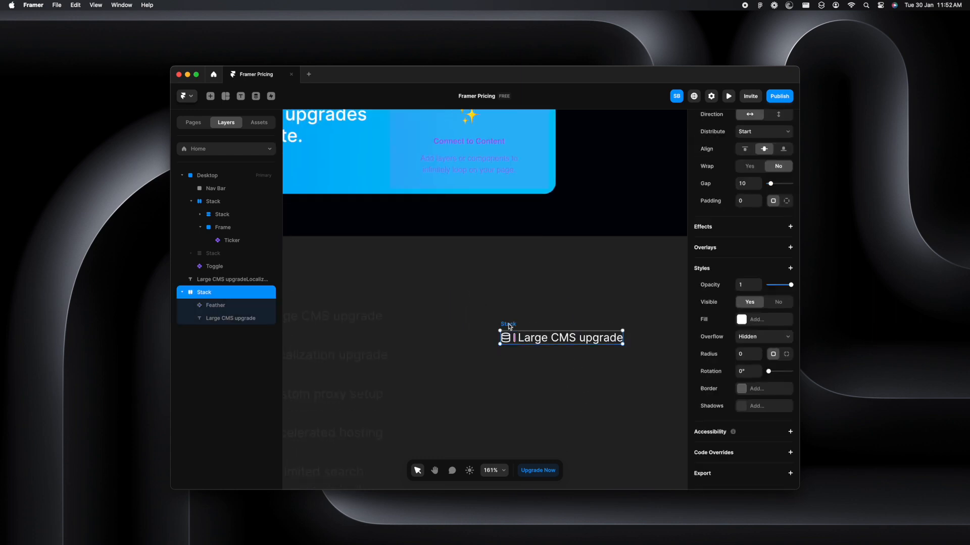
{"action": "double_click", "coordinate": [203, 293]}
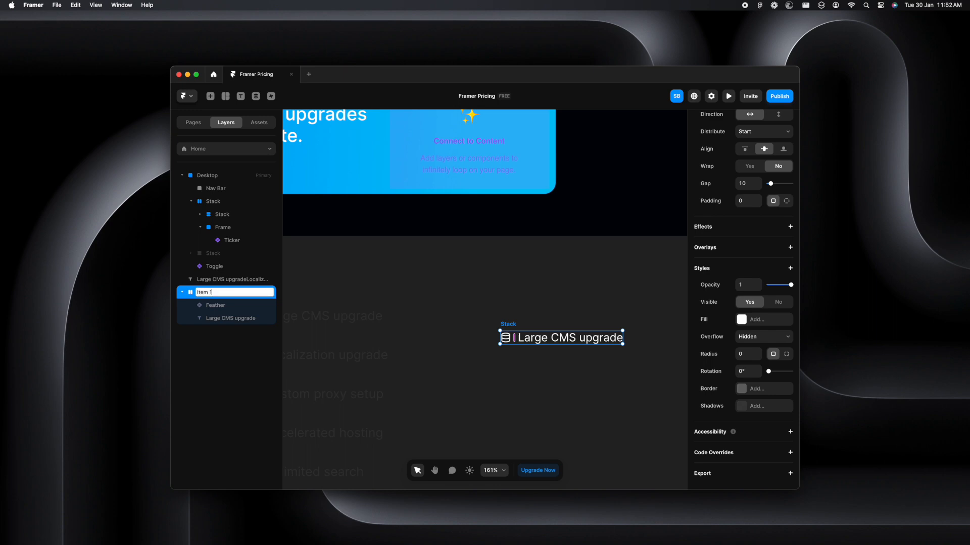
{"action": "type", "text": "Item 1"}
{"action": "key", "text": "Return"}
{"action": "scroll", "coordinate": [455, 292], "scroll_direction": "down", "scroll_amount": 1}
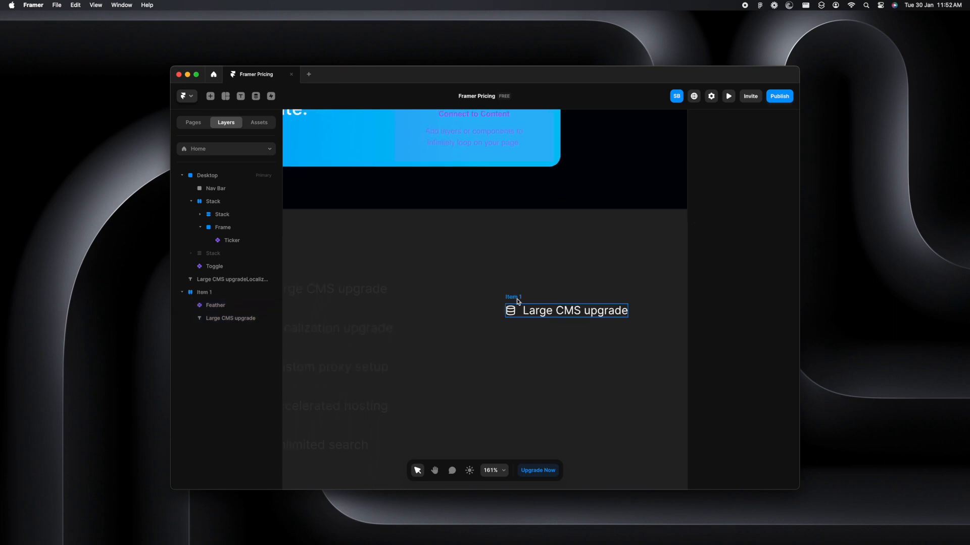
Step: Duplicate the Item 1 stack and place the copy directly below the original, left-aligned at X 851, Y 1229
{"action": "key", "text": "super+d"}
{"action": "scroll", "coordinate": [556, 283], "scroll_direction": "left", "scroll_amount": 3}
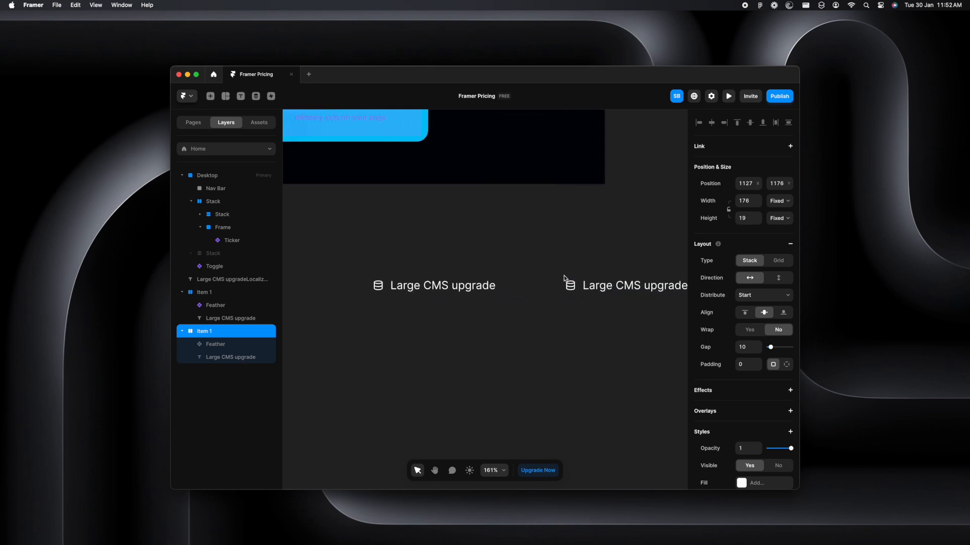
{"action": "left_click_drag", "start_coordinate": [582, 273], "coordinate": [390, 310]}
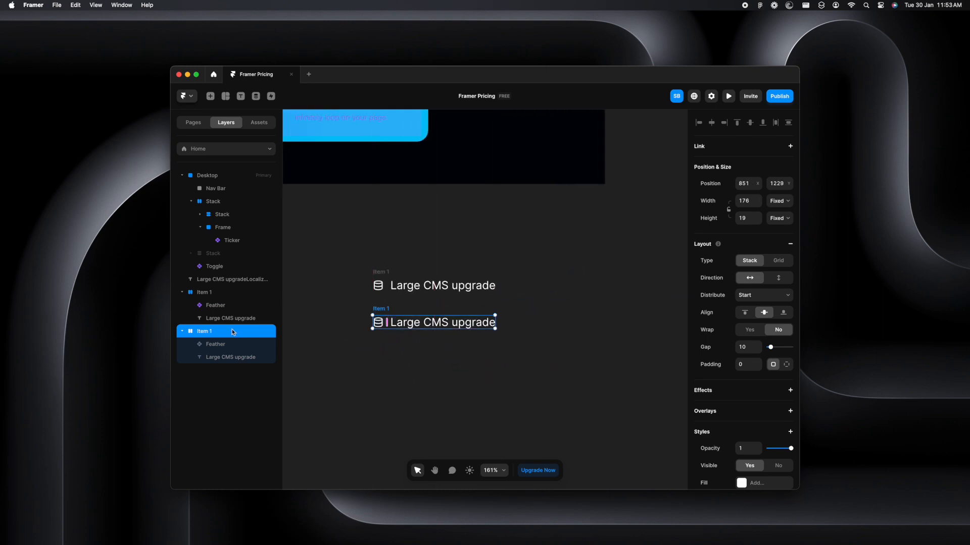
Step: Rename the duplicated stack as "Item 2" and change its text to "Localization upgrade"
{"action": "double_click", "coordinate": [207, 332]}
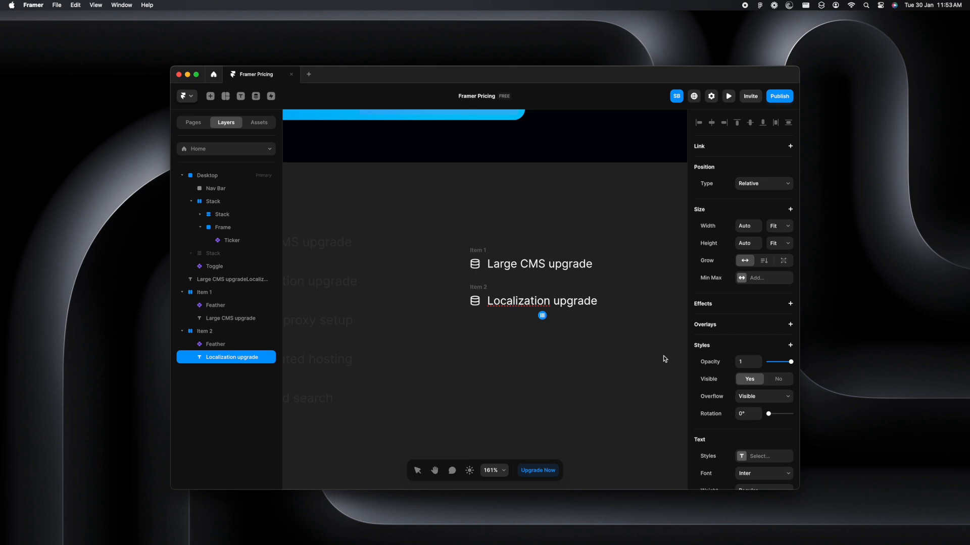
{"action": "left_click", "coordinate": [641, 368]}
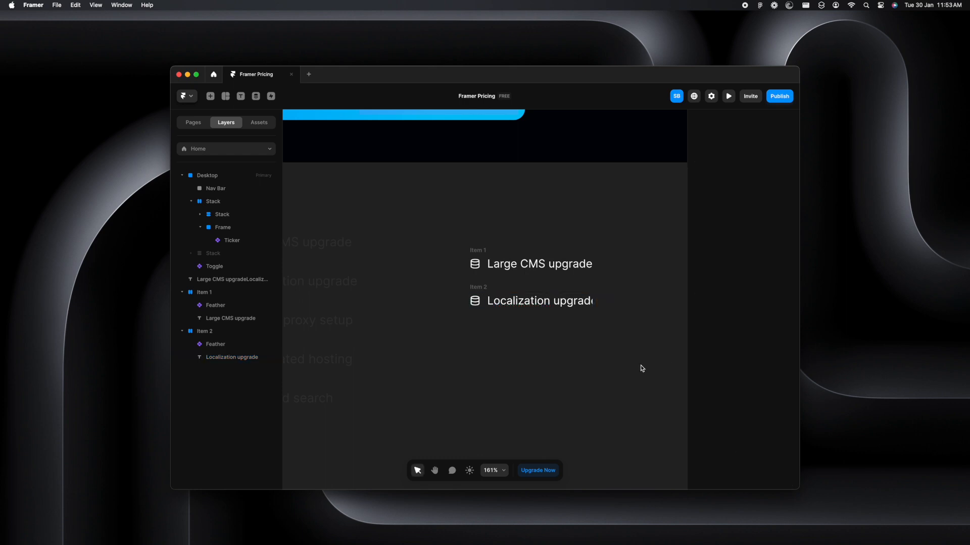
Step: Set the Item 2 stack's width to Fit so it wraps the full "Localization upgrade" text
{"action": "left_click", "coordinate": [553, 305]}
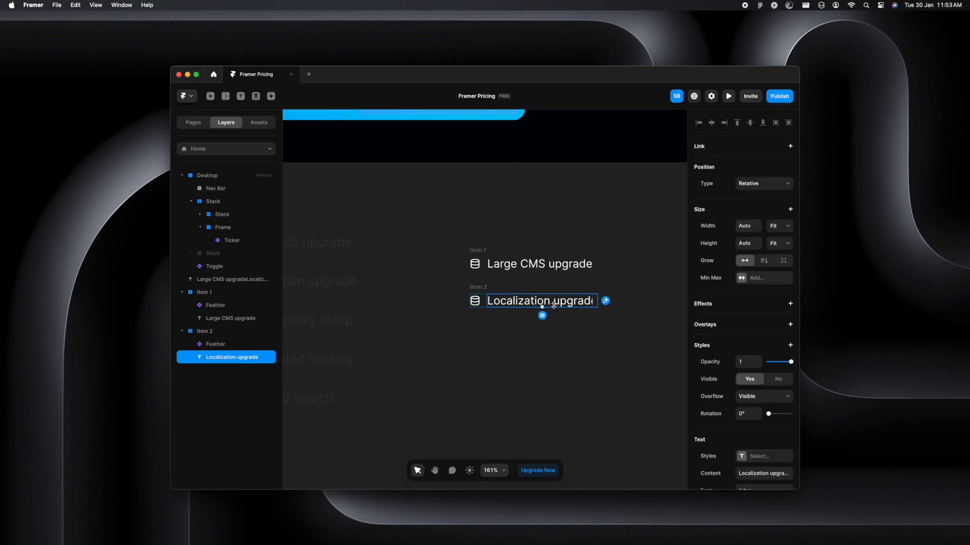
{"action": "left_click", "coordinate": [487, 287]}
{"action": "scroll", "coordinate": [739, 396], "scroll_direction": "down", "scroll_amount": 5}
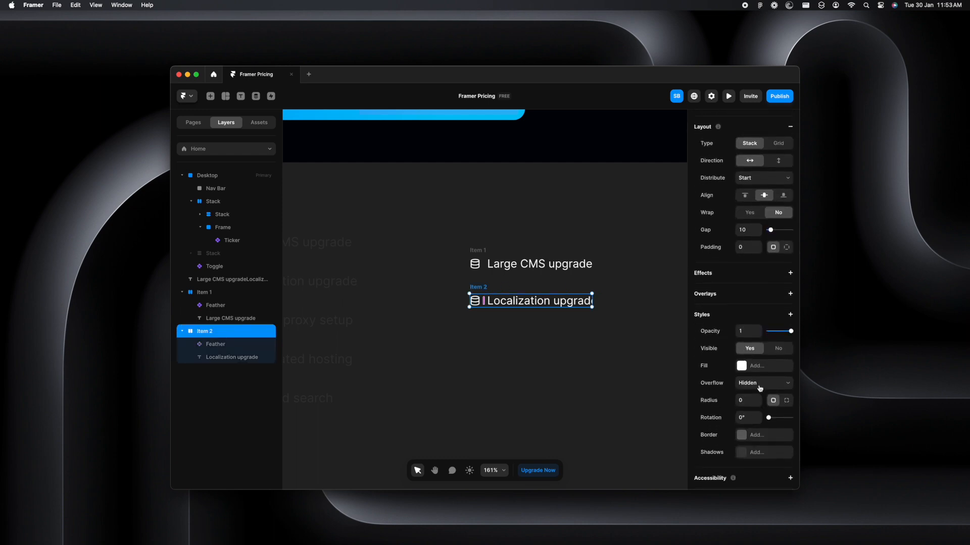
{"action": "left_click", "coordinate": [748, 385]}
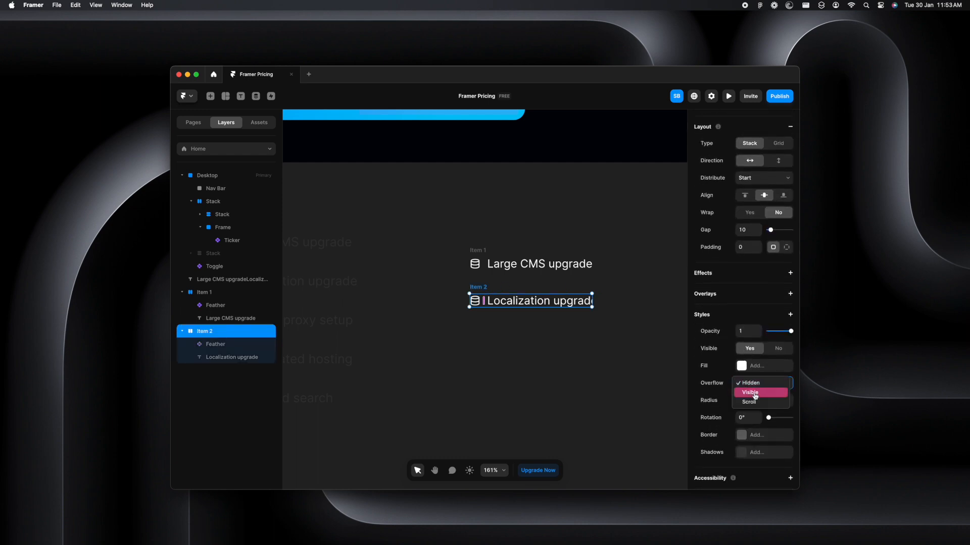
{"action": "left_click", "coordinate": [571, 368]}
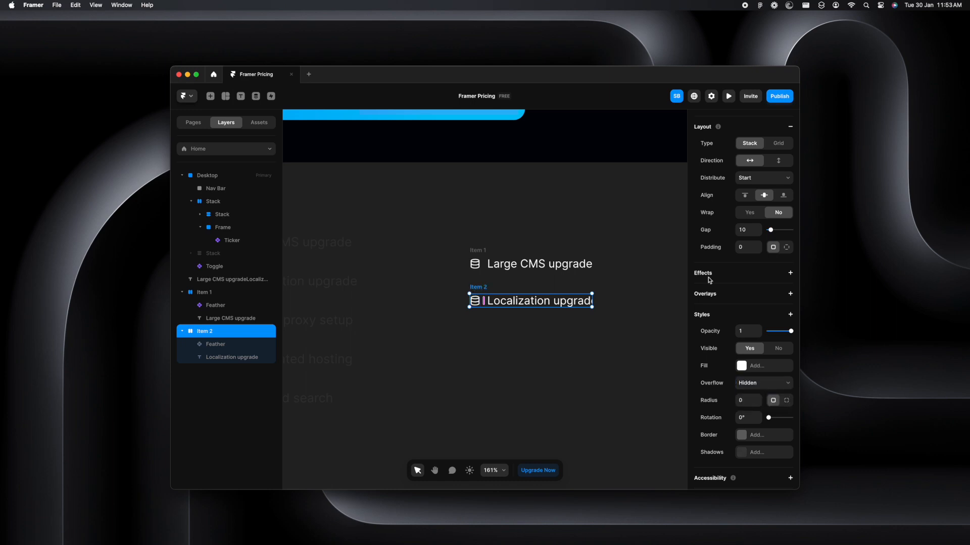
{"action": "scroll", "coordinate": [751, 202], "scroll_direction": "up", "scroll_amount": 3}
{"action": "left_click", "coordinate": [787, 202]}
{"action": "left_click", "coordinate": [790, 232]}
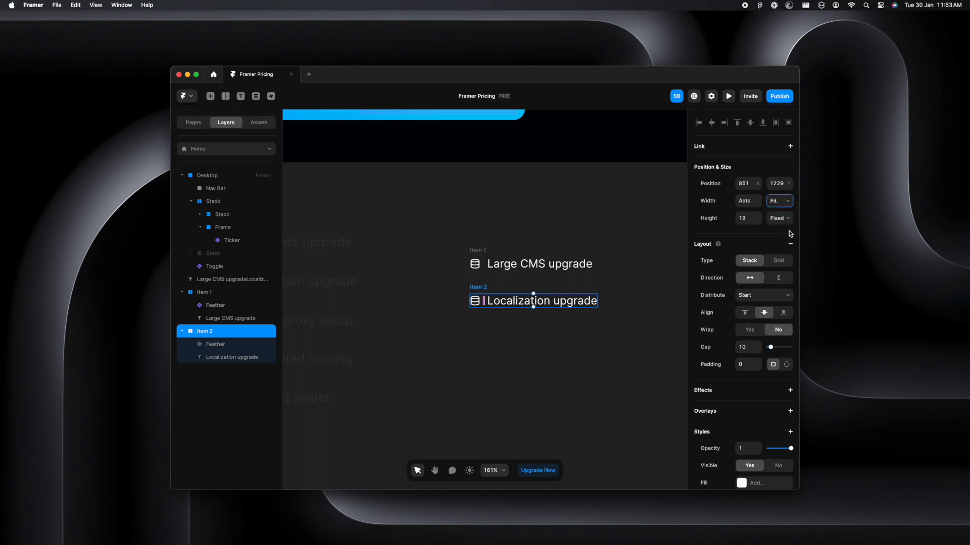
{"action": "key", "text": "Escape"}
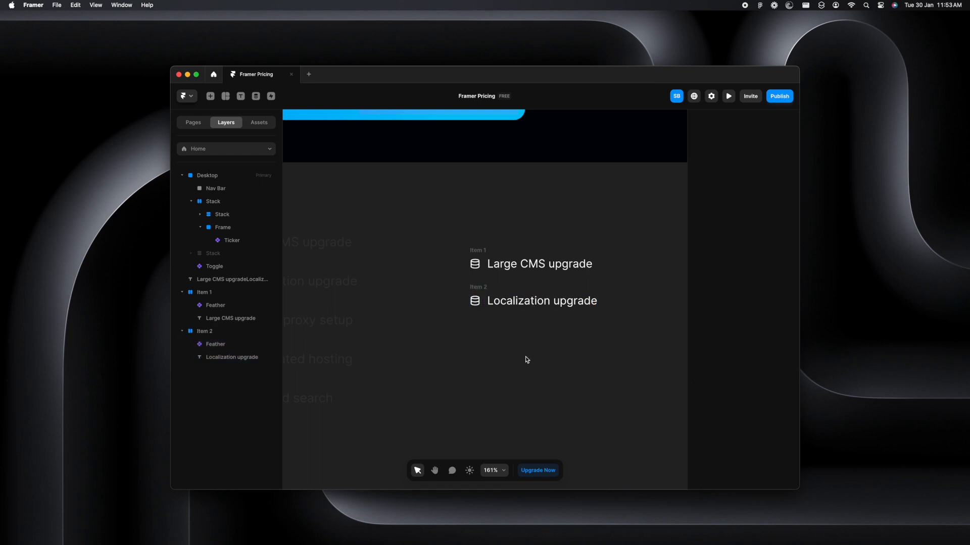
Step: Change the icon in the Item 2 stack beside "Localization upgrade" to Globe
{"action": "left_click", "coordinate": [475, 300]}
{"action": "left_click", "coordinate": [761, 347]}
{"action": "scroll", "coordinate": [758, 351], "scroll_direction": "down", "scroll_amount": 7}
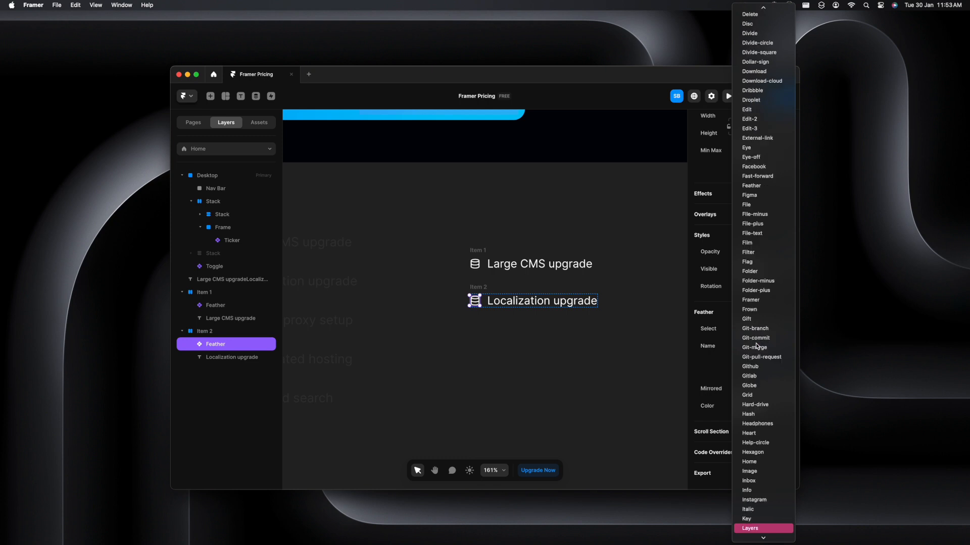
{"action": "left_click", "coordinate": [749, 385]}
{"action": "left_click", "coordinate": [548, 367]}
Step: Duplicate the "Localization upgrade" stack and place the copy directly below it, left-aligned at X 851, Y 1287
{"action": "scroll", "coordinate": [514, 377], "scroll_direction": "down", "scroll_amount": 3}
{"action": "left_click", "coordinate": [529, 319]}
{"action": "key", "text": "super+d"}
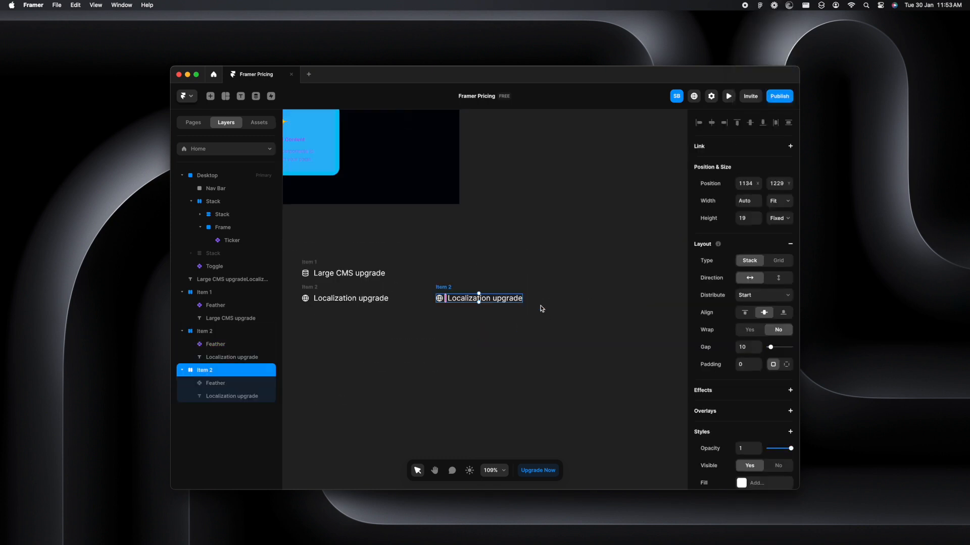
{"action": "scroll", "coordinate": [545, 316], "scroll_direction": "left", "scroll_amount": 2}
{"action": "left_click_drag", "start_coordinate": [534, 288], "coordinate": [399, 316]}
{"action": "scroll", "coordinate": [485, 363], "scroll_direction": "left", "scroll_amount": 2}
Step: Copy "Custom proxy setup" from the dimmed add-ons text list and use it to replace the third item's text
{"action": "left_click", "coordinate": [338, 315]}
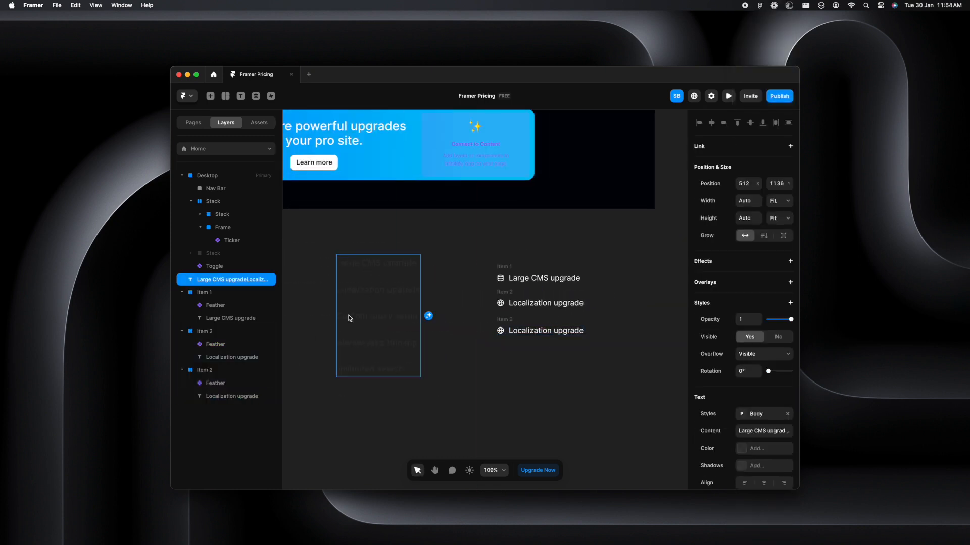
{"action": "triple_click", "coordinate": [338, 316]}
{"action": "key", "text": "super+c"}
{"action": "double_click", "coordinate": [542, 331]}
{"action": "key", "text": "super+v"}
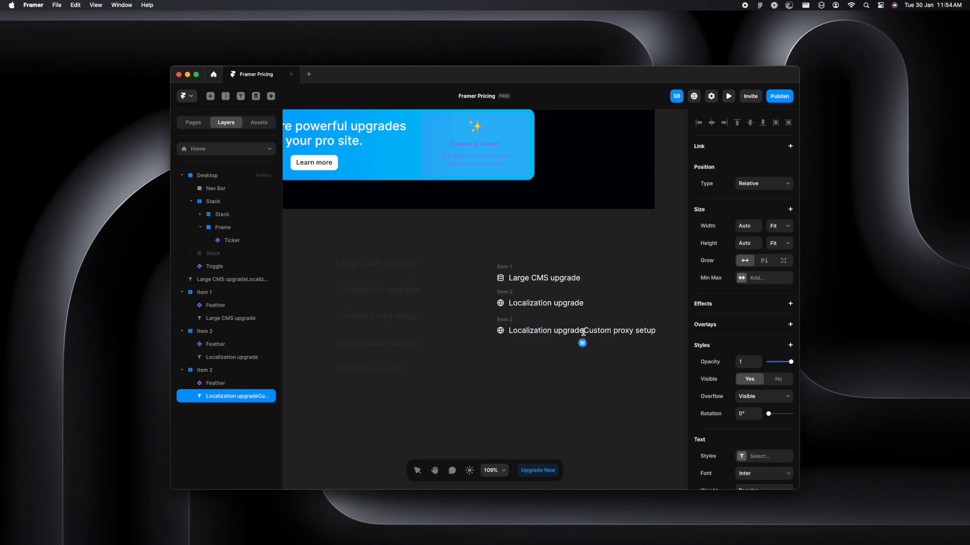
Step: Change the icon beside "Custom proxy setup" to the settings gear
{"action": "left_click", "coordinate": [500, 331]}
{"action": "left_click", "coordinate": [764, 436]}
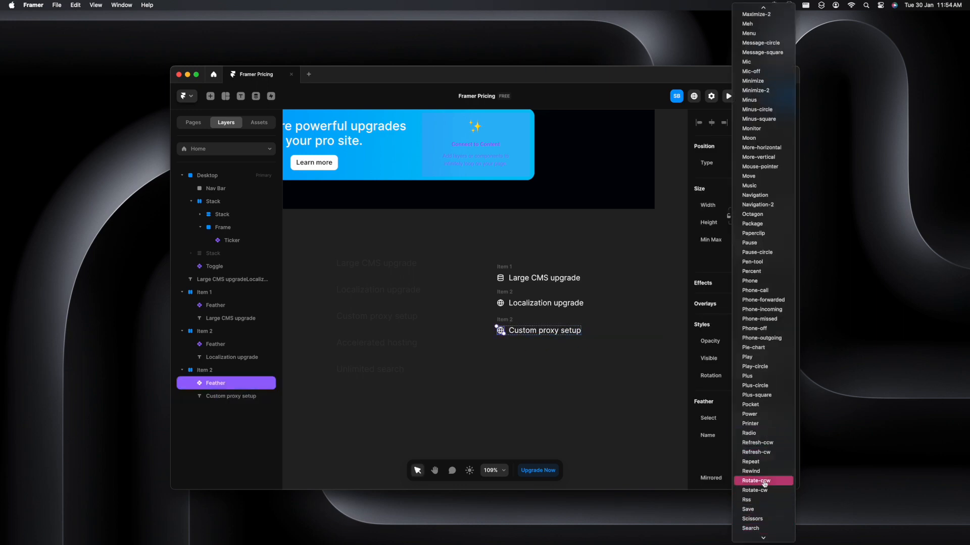
{"action": "scroll", "coordinate": [763, 514], "scroll_direction": "down", "scroll_amount": 2}
{"action": "left_click", "coordinate": [764, 514]}
{"action": "left_click", "coordinate": [574, 411]}
Step: Duplicate the "Custom proxy setup" stack and place the copy directly below it, left-aligned at X 851, Y 1340
{"action": "left_click", "coordinate": [504, 320]}
{"action": "key", "text": "super+d"}
{"action": "scroll", "coordinate": [554, 296], "scroll_direction": "right", "scroll_amount": 2}
{"action": "left_click_drag", "start_coordinate": [554, 295], "coordinate": [419, 321]}
{"action": "scroll", "coordinate": [355, 304], "scroll_direction": "left", "scroll_amount": 2}
Step: Replace the fourth item's text with "Accelerated hosting" from the dimmed add-ons text list
{"action": "triple_click", "coordinate": [355, 304]}
{"action": "left_click", "coordinate": [543, 320]}
{"action": "double_click", "coordinate": [543, 320]}
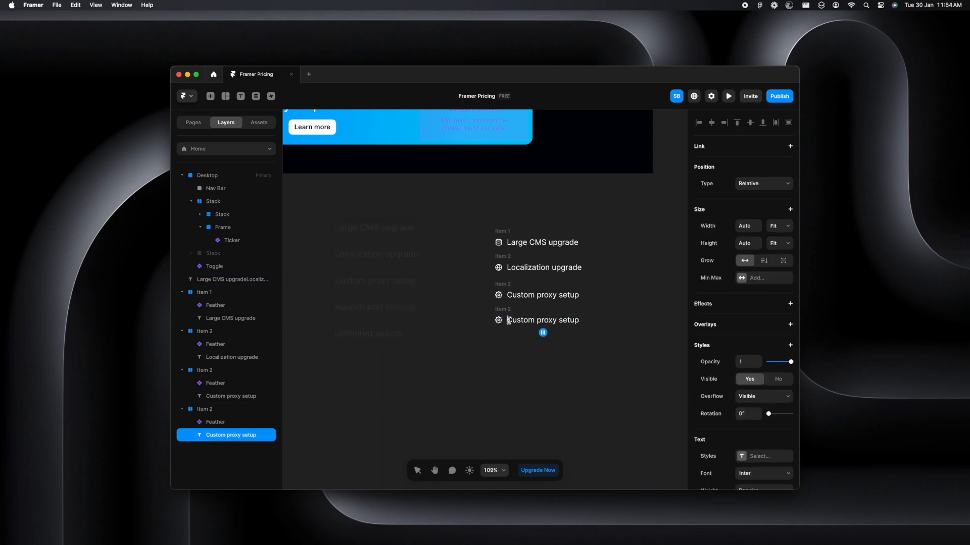
{"action": "key", "text": "super+v"}
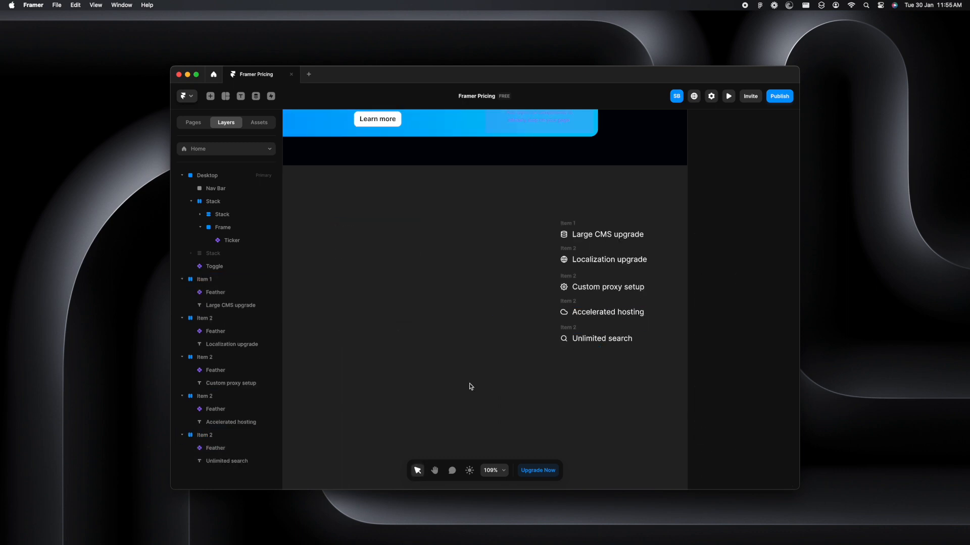
Step: Rename the Custom proxy setup, Accelerated hosting and Unlimited search stacks as "Item 3", "Item 4" and "Item 5"
{"action": "scroll", "coordinate": [473, 371], "scroll_direction": "right", "scroll_amount": 3}
{"action": "scroll", "coordinate": [581, 309], "scroll_direction": "up", "scroll_amount": 3}
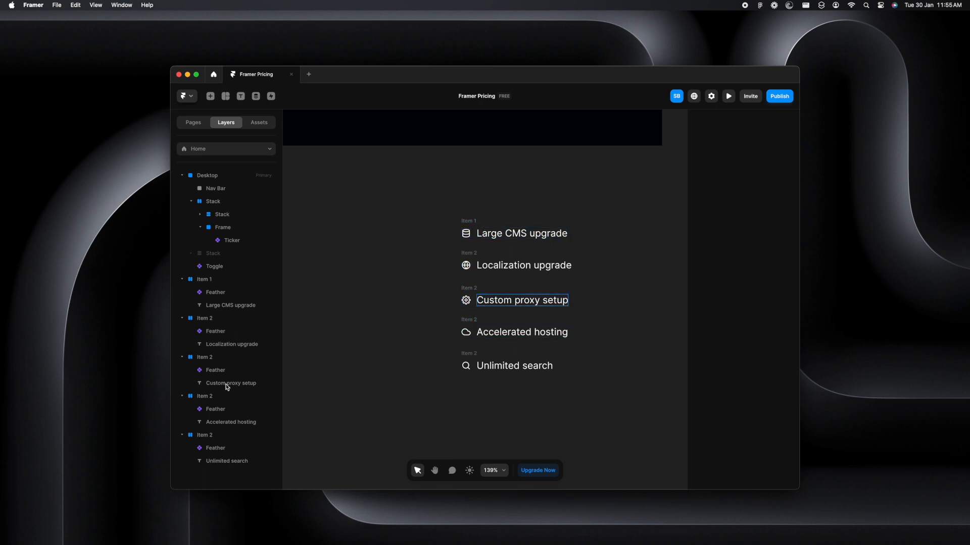
{"action": "left_click", "coordinate": [210, 356]}
{"action": "double_click", "coordinate": [212, 356]}
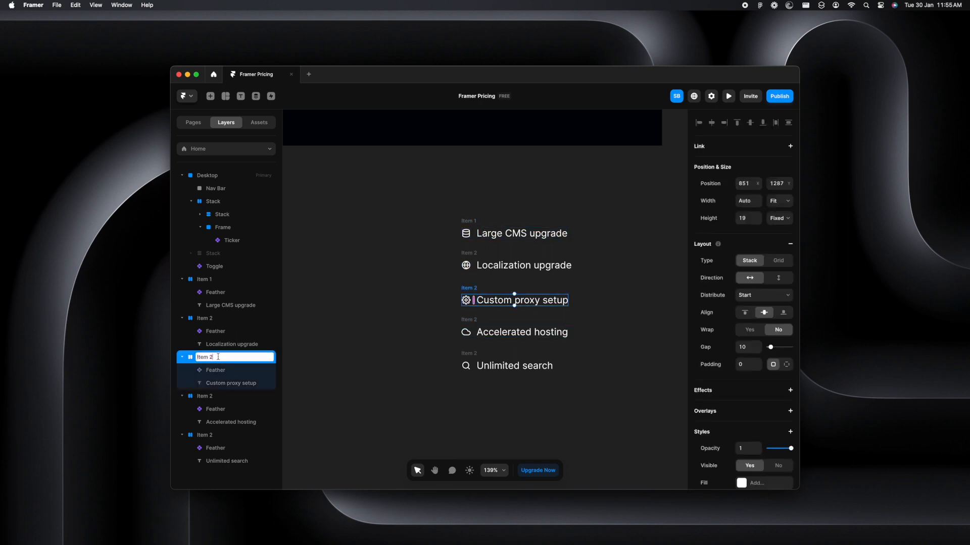
{"action": "type", "text": "3"}
{"action": "left_click", "coordinate": [219, 396]}
{"action": "double_click", "coordinate": [219, 397]}
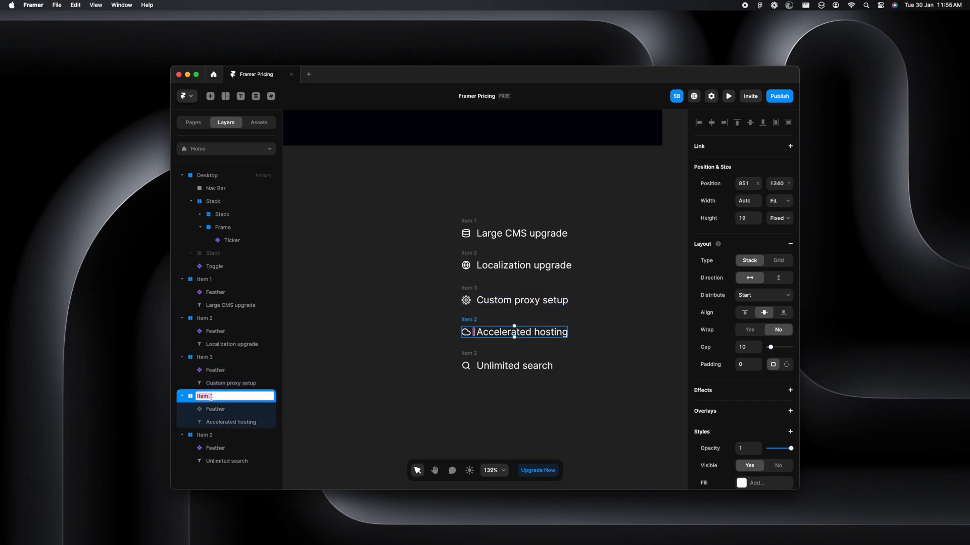
{"action": "type", "text": "4"}
{"action": "left_click", "coordinate": [211, 436]}
{"action": "double_click", "coordinate": [225, 436]}
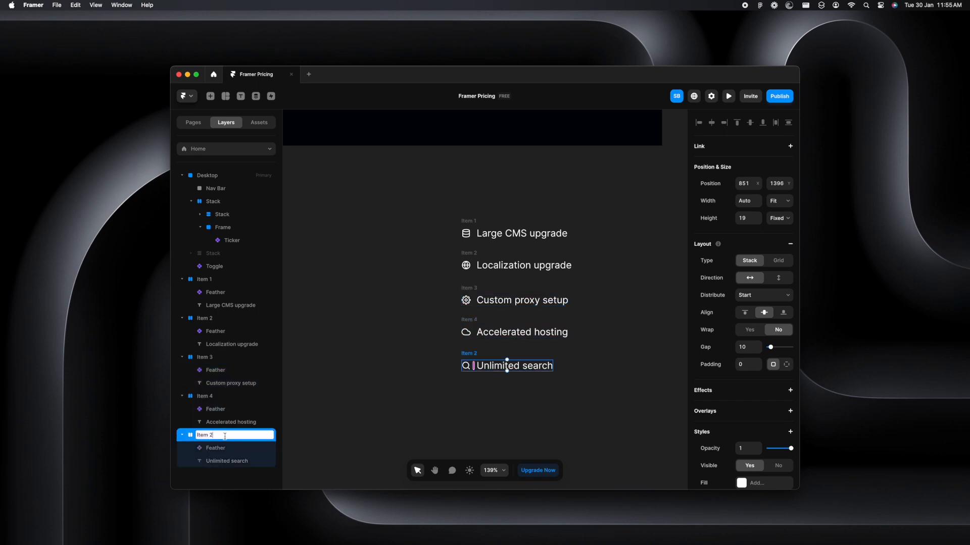
{"action": "type", "text": "5"}
{"action": "left_click", "coordinate": [413, 439]}
Step: Select all five item stacks and move them horizontally to X 621, beneath the add-ons banner
{"action": "scroll", "coordinate": [503, 420], "scroll_direction": "down", "scroll_amount": 5}
{"action": "left_click_drag", "start_coordinate": [457, 322], "coordinate": [578, 437]}
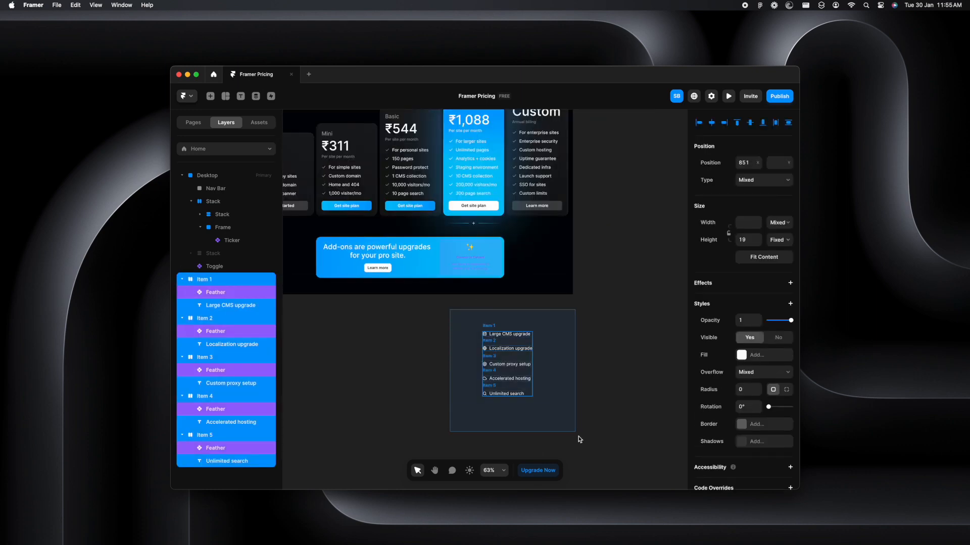
{"action": "left_click_drag", "start_coordinate": [489, 327], "coordinate": [428, 326]}
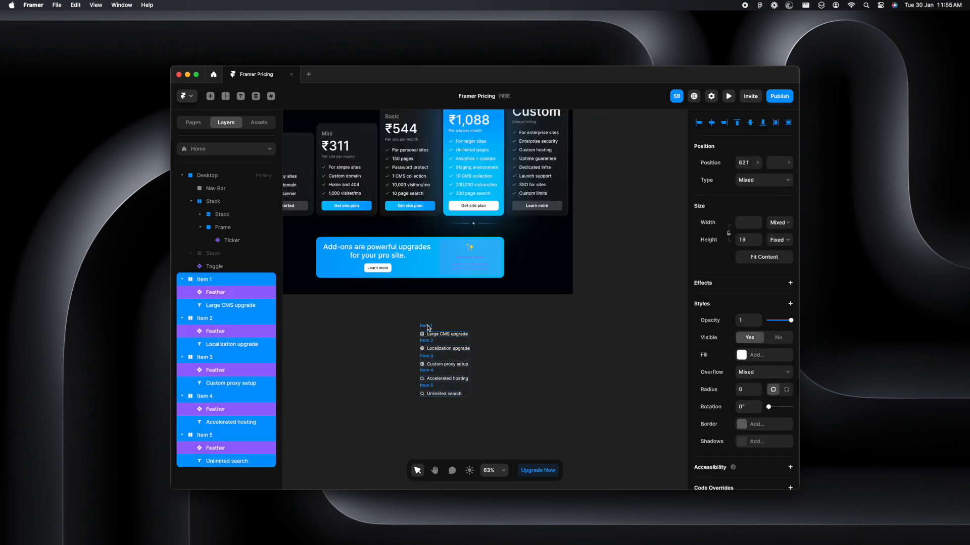
Step: Add Item 5 as the first child of the Ticker in the add-ons banner
{"action": "left_click", "coordinate": [483, 251]}
{"action": "scroll", "coordinate": [758, 429], "scroll_direction": "down", "scroll_amount": 5}
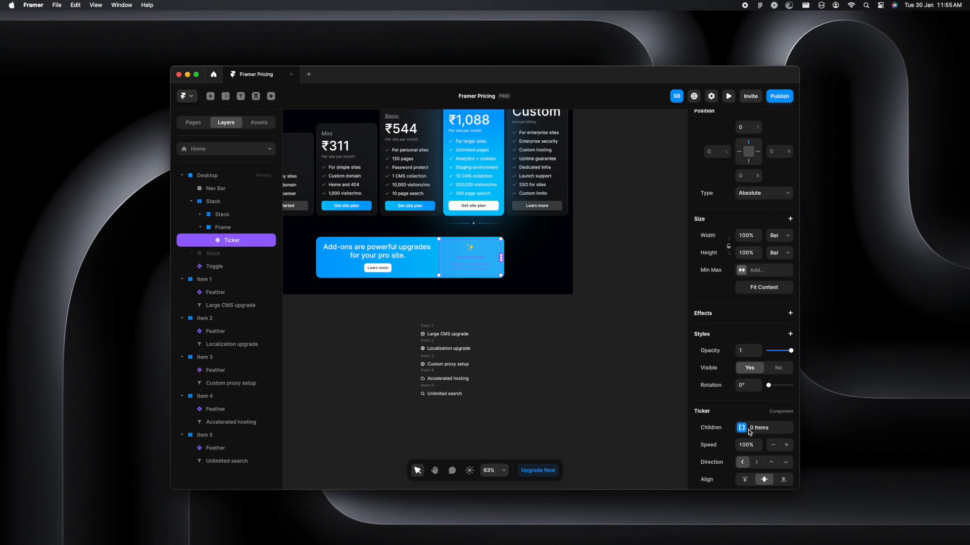
{"action": "scroll", "coordinate": [734, 402], "scroll_direction": "down", "scroll_amount": 1}
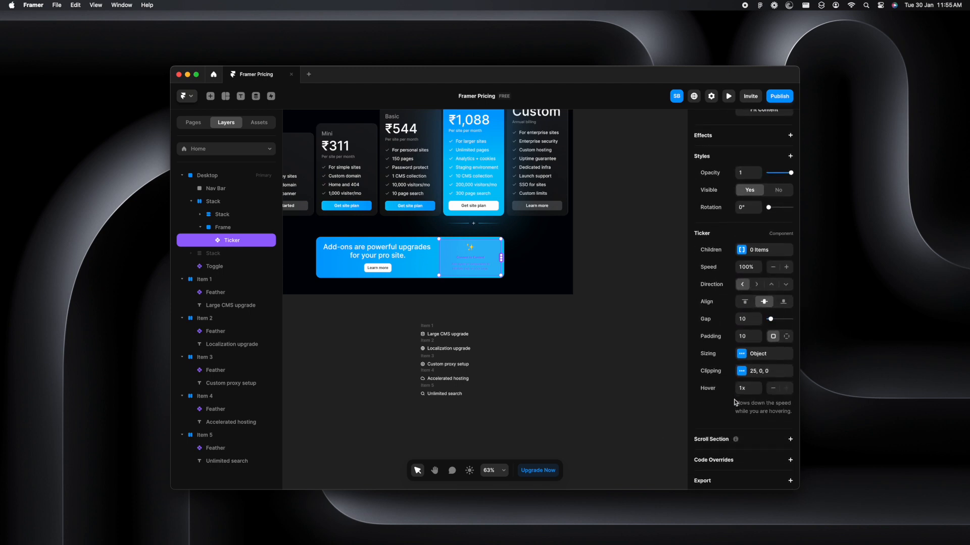
{"action": "left_click", "coordinate": [756, 255]}
{"action": "left_click", "coordinate": [626, 277]}
{"action": "left_click", "coordinate": [610, 275]}
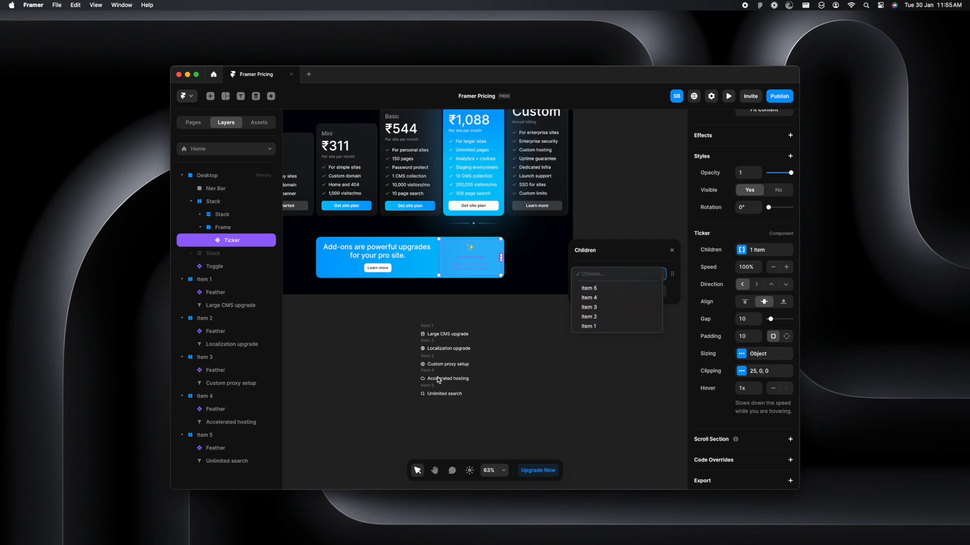
{"action": "left_click", "coordinate": [602, 289]}
{"action": "left_click", "coordinate": [622, 275]}
{"action": "left_click", "coordinate": [619, 286]}
{"action": "left_click", "coordinate": [624, 275]}
{"action": "left_click", "coordinate": [612, 267]}
Step: Add Item 4 and Item 3 as the Ticker's second and third children
{"action": "left_click", "coordinate": [631, 297]}
{"action": "left_click", "coordinate": [616, 291]}
{"action": "left_click", "coordinate": [611, 313]}
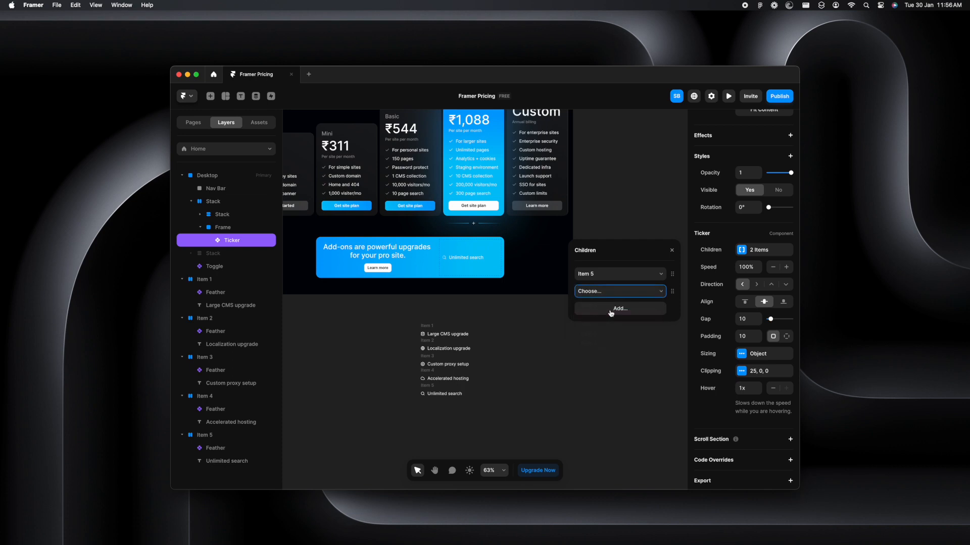
{"action": "left_click", "coordinate": [620, 309]}
{"action": "left_click", "coordinate": [610, 309]}
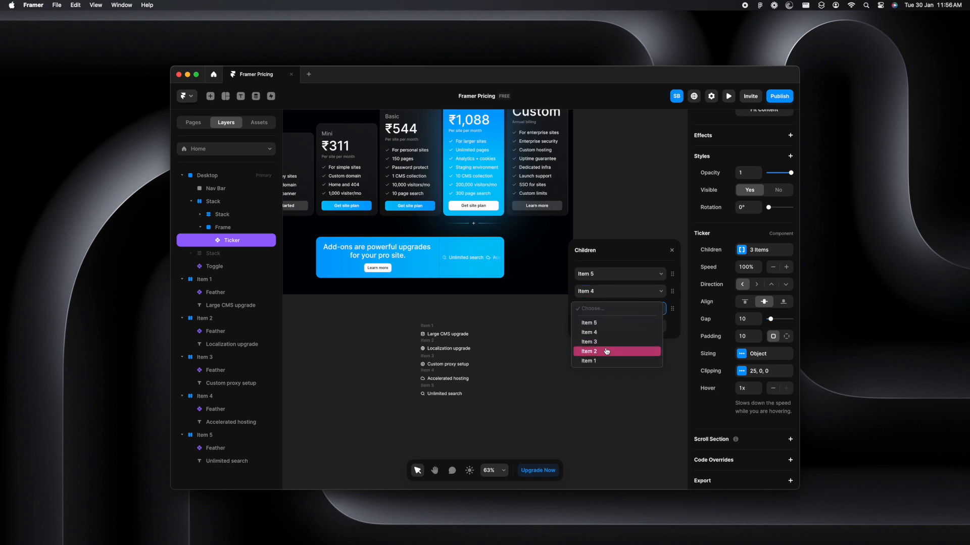
{"action": "left_click", "coordinate": [606, 342]}
Step: Add Item 2 and Item 1 as the Ticker's fourth and fifth children
{"action": "left_click", "coordinate": [628, 327]}
{"action": "left_click", "coordinate": [616, 327]}
{"action": "left_click", "coordinate": [613, 369]}
{"action": "left_click", "coordinate": [622, 343]}
{"action": "left_click", "coordinate": [612, 346]}
{"action": "left_click", "coordinate": [606, 396]}
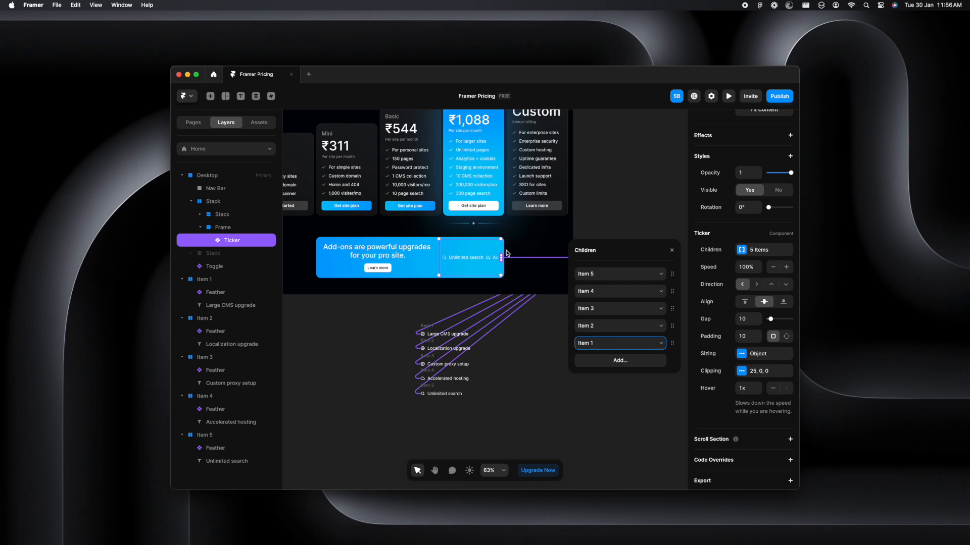
{"action": "left_click", "coordinate": [670, 251]}
Step: Set the Ticker's direction to upward and align its items to the left
{"action": "scroll", "coordinate": [465, 266], "scroll_direction": "up", "scroll_amount": 5}
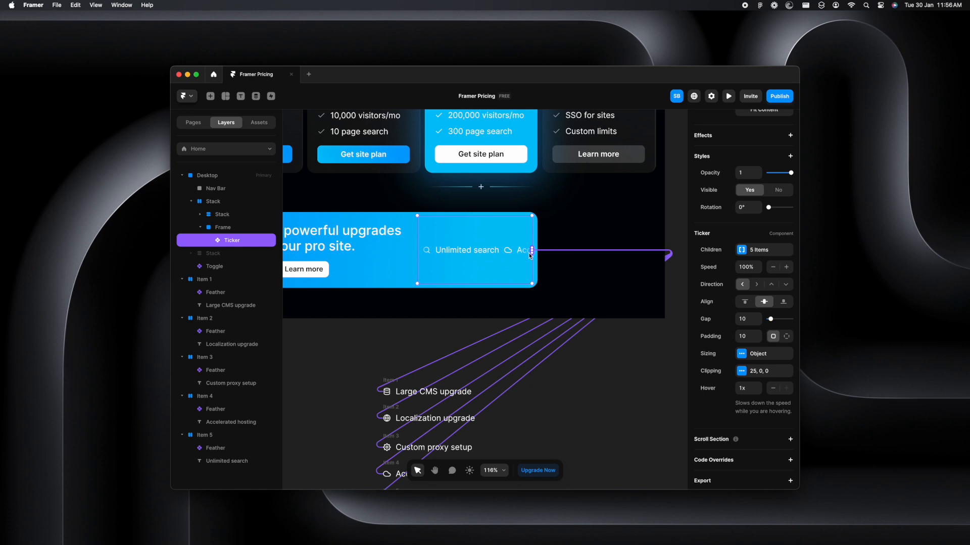
{"action": "left_click", "coordinate": [771, 284]}
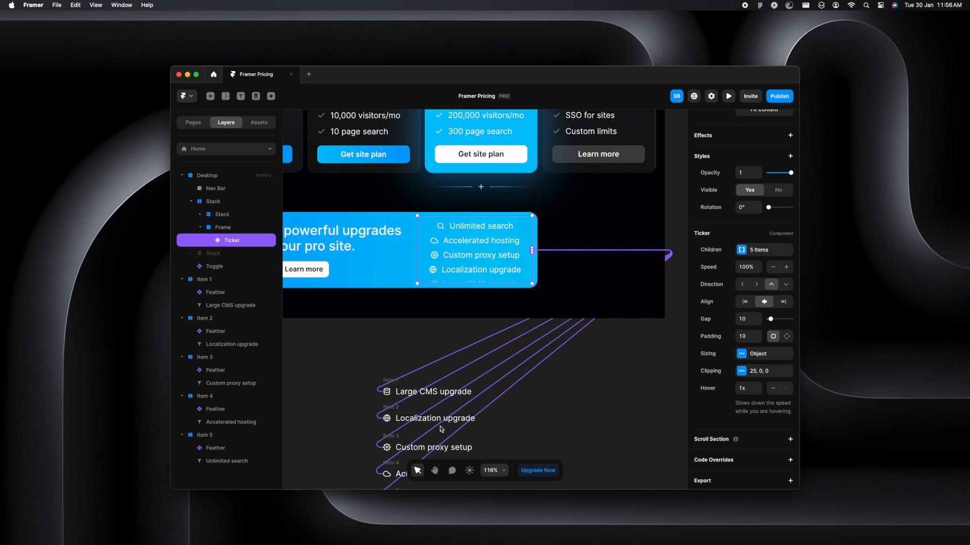
{"action": "scroll", "coordinate": [469, 219], "scroll_direction": "down", "scroll_amount": 3}
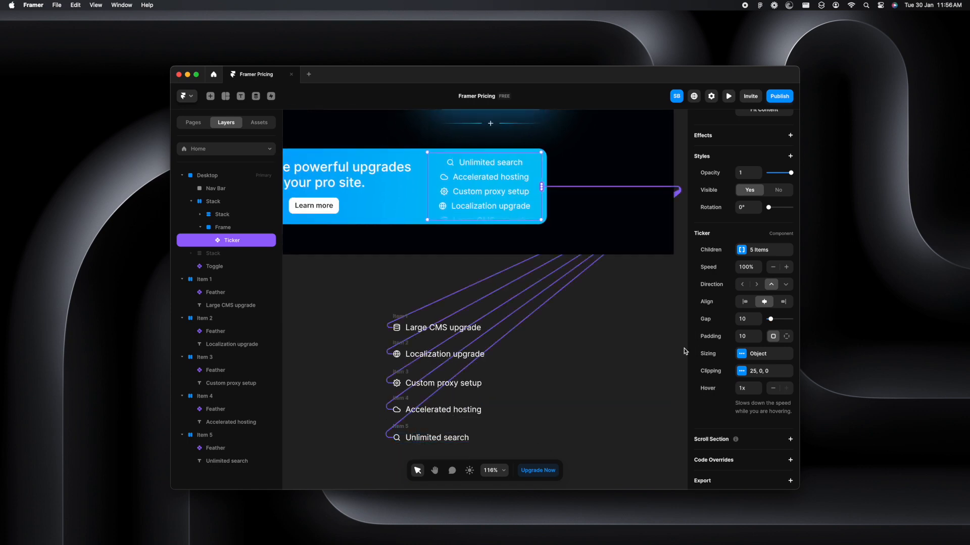
{"action": "scroll", "coordinate": [601, 320], "scroll_direction": "up", "scroll_amount": 3}
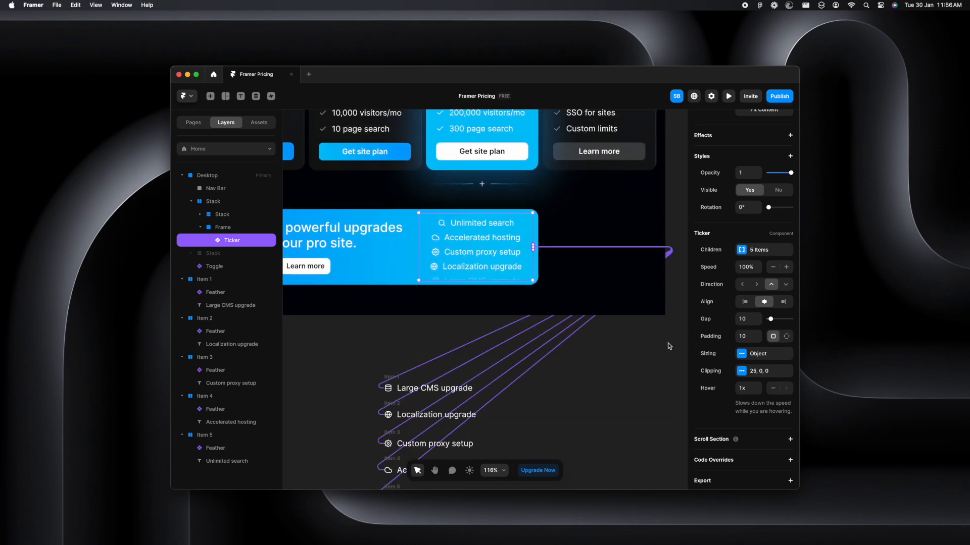
{"action": "left_click", "coordinate": [744, 302]}
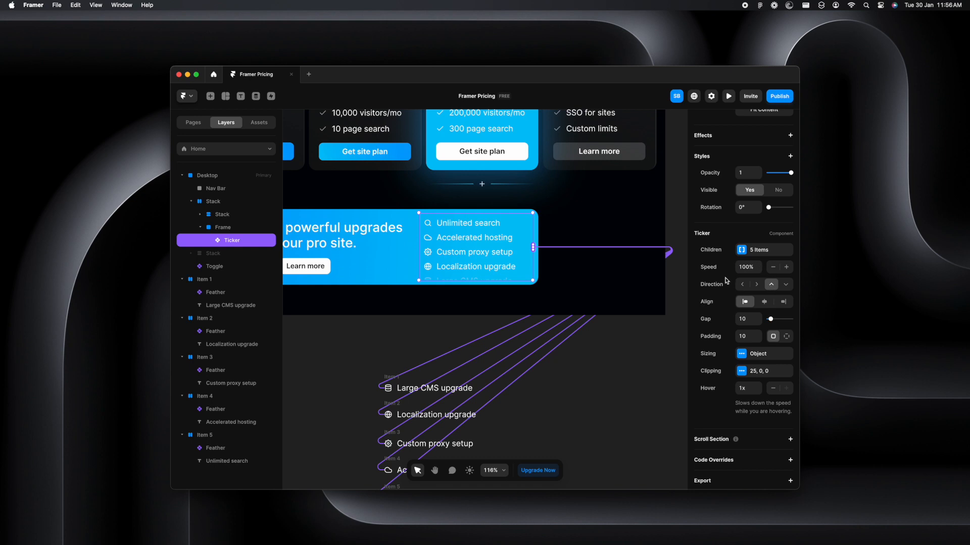
Step: Set the Ticker's speed to 25%
{"action": "left_click", "coordinate": [749, 269]}
{"action": "type", "text": "25"}
{"action": "key", "text": "Return"}
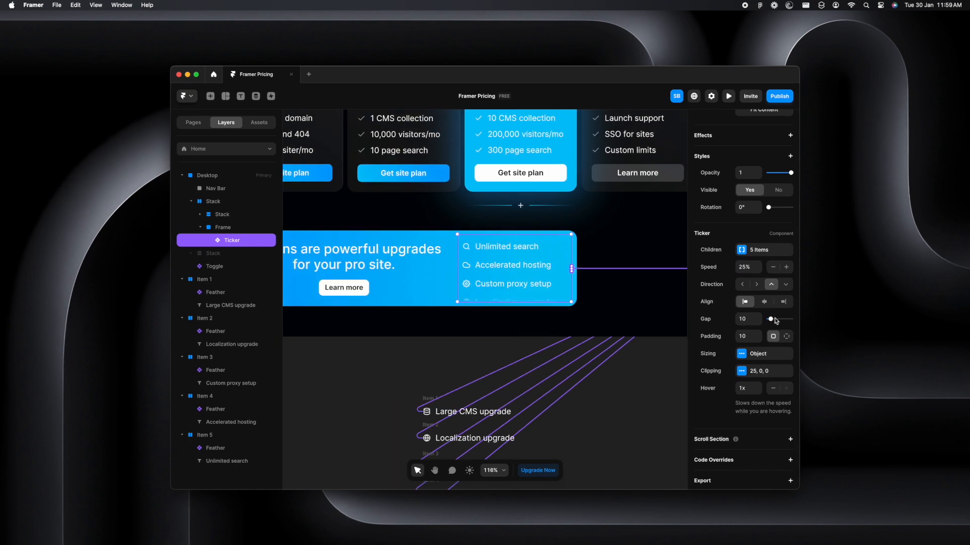
Step: Set the Ticker's clipping fade width to 71%, keeping the fade opacity at 0
{"action": "left_click", "coordinate": [741, 371]}
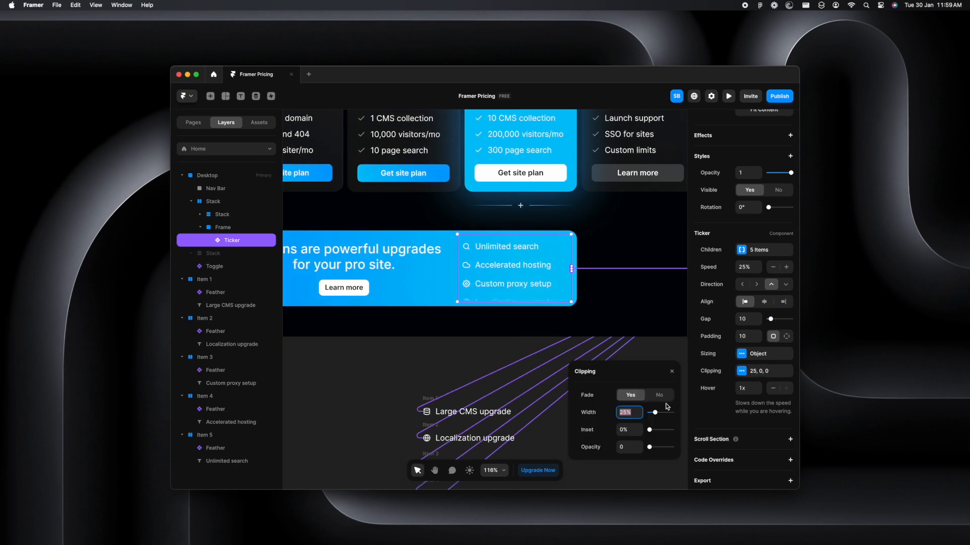
{"action": "left_click_drag", "start_coordinate": [655, 414], "coordinate": [665, 415]}
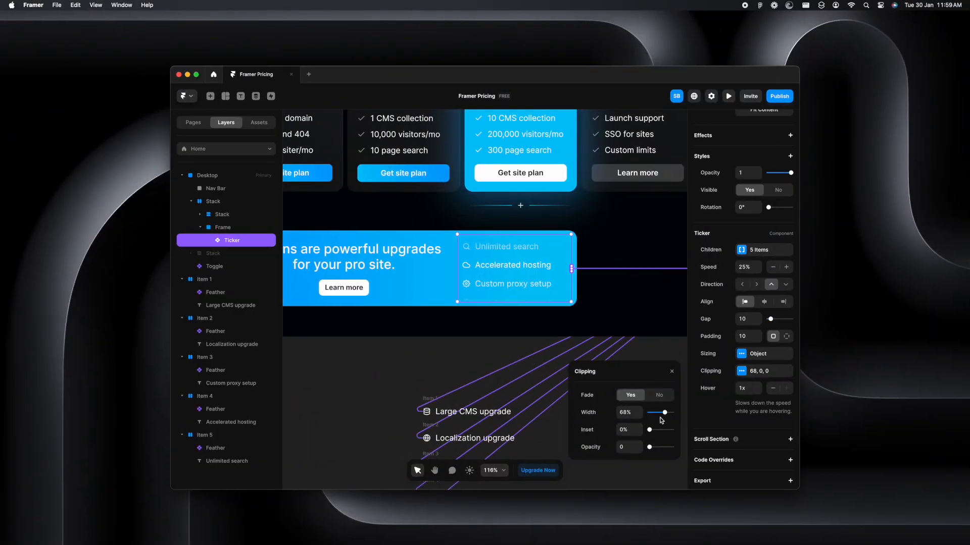
{"action": "mouse_move", "coordinate": [664, 415]}
{"action": "left_mouse_down"}
{"action": "mouse_move", "coordinate": [648, 415]}
{"action": "mouse_move", "coordinate": [661, 415]}
{"action": "left_mouse_up"}
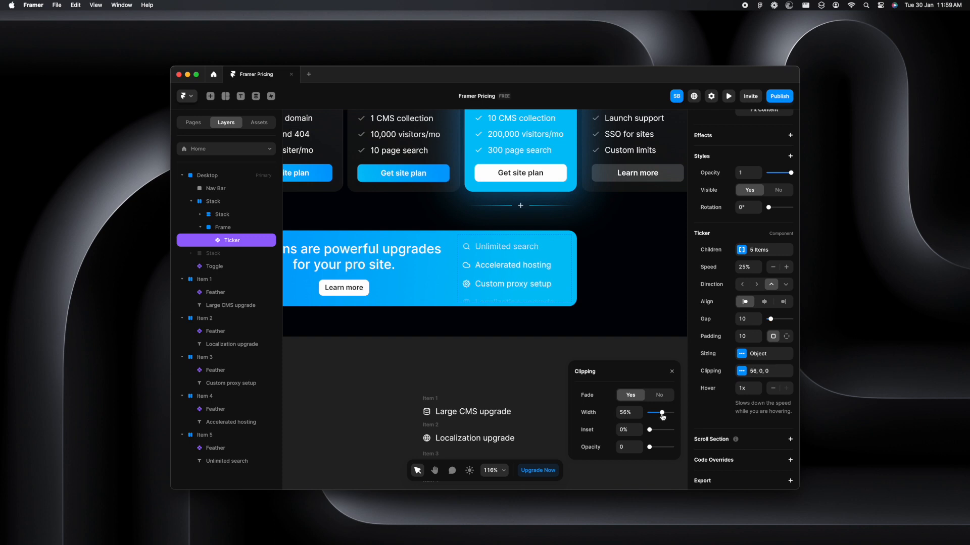
{"action": "left_click", "coordinate": [649, 448]}
{"action": "left_click_drag", "start_coordinate": [651, 450], "coordinate": [639, 426]}
{"action": "left_click_drag", "start_coordinate": [663, 415], "coordinate": [666, 416]}
{"action": "scroll", "coordinate": [450, 414], "scroll_direction": "down", "scroll_amount": 5}
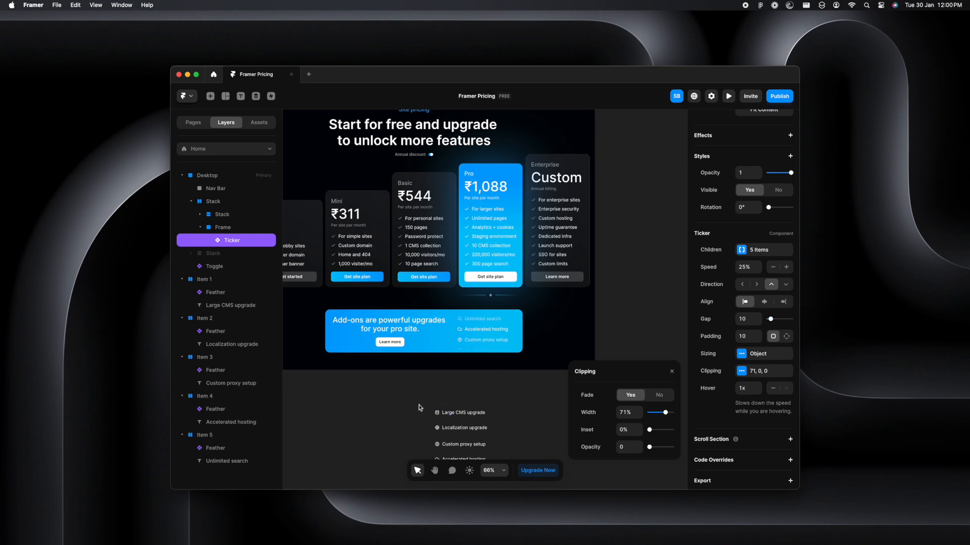
{"action": "left_click", "coordinate": [389, 407]}
Step: Preview the Desktop page and check the ticker's motion and fade in the add-ons banner
{"action": "scroll", "coordinate": [389, 404], "scroll_direction": "down", "scroll_amount": 3}
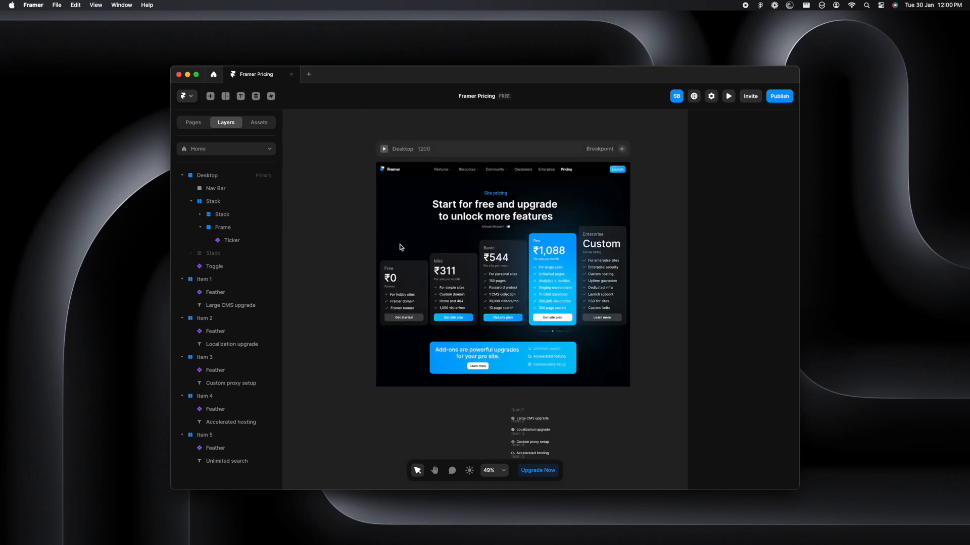
{"action": "left_click", "coordinate": [384, 149]}
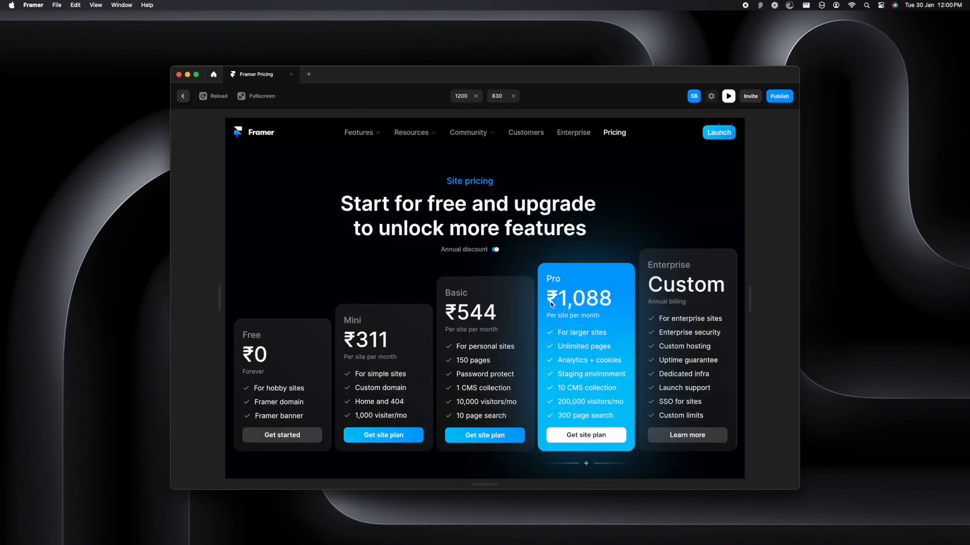
{"action": "scroll", "coordinate": [563, 333], "scroll_direction": "down", "scroll_amount": 2}
{"action": "scroll", "coordinate": [562, 333], "scroll_direction": "down", "scroll_amount": 3}
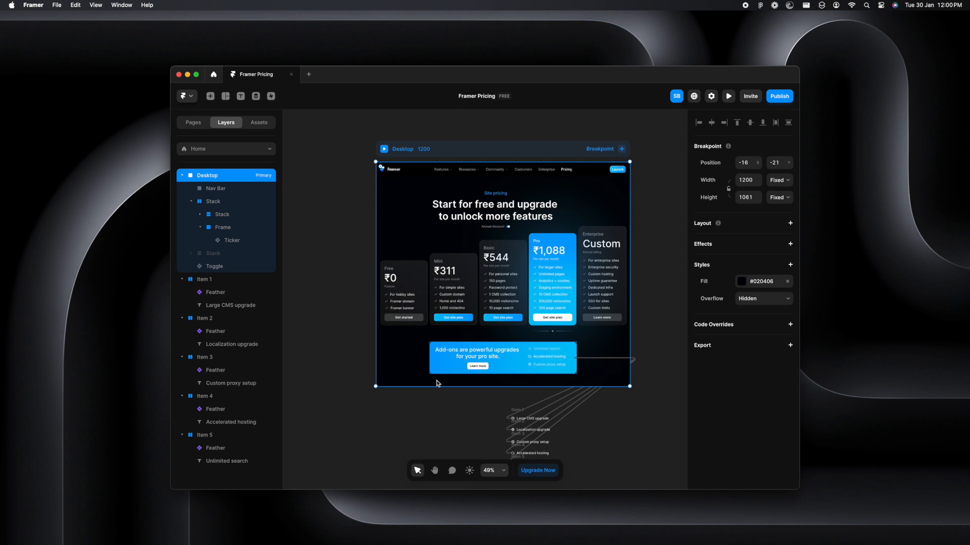
Step: Reduce the Ticker's speed to 15% and widen its clipping fade to about 80%
{"action": "left_click", "coordinate": [550, 357]}
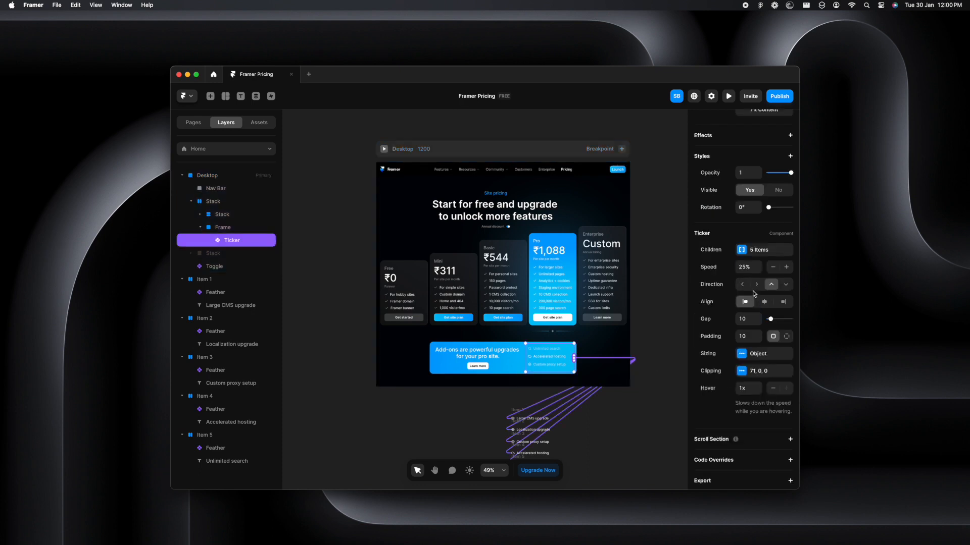
{"action": "left_click", "coordinate": [760, 271]}
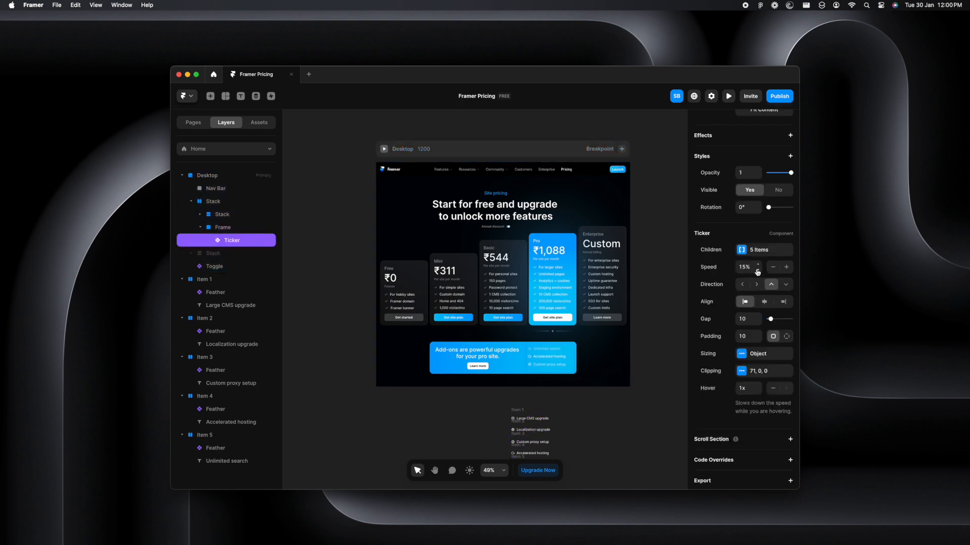
{"action": "left_click", "coordinate": [741, 371]}
{"action": "left_click_drag", "start_coordinate": [665, 415], "coordinate": [669, 415]}
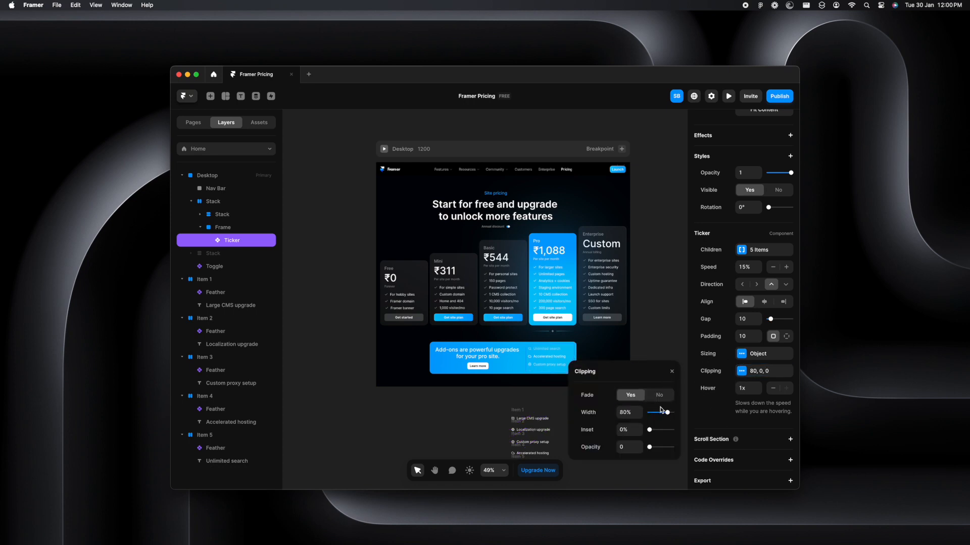
{"action": "left_click_drag", "start_coordinate": [665, 412], "coordinate": [666, 414]}
{"action": "key", "text": "Escape"}
Step: Preview the Desktop page again, checking the add-ons ticker and switching the Annual discount toggle off and back on
{"action": "left_click", "coordinate": [384, 149]}
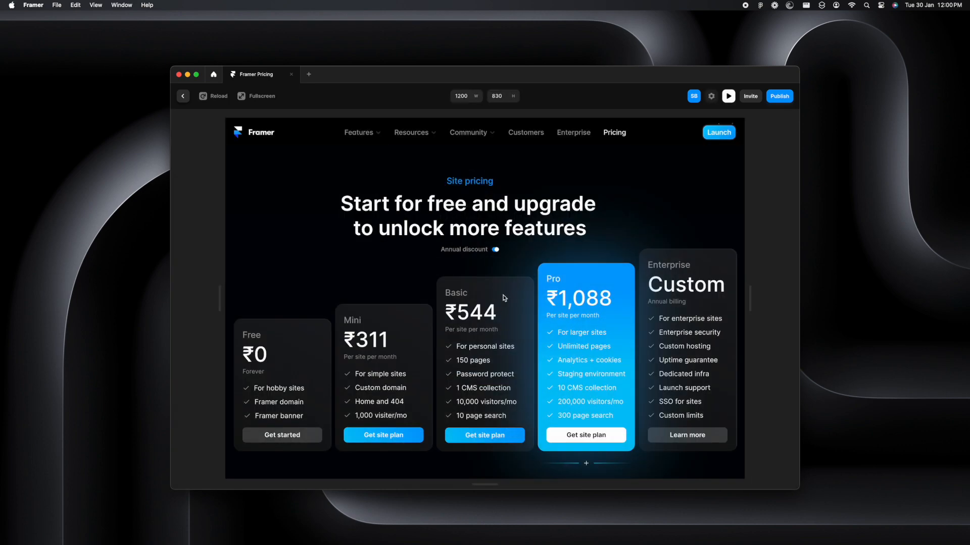
{"action": "scroll", "coordinate": [656, 399], "scroll_direction": "down", "scroll_amount": 3}
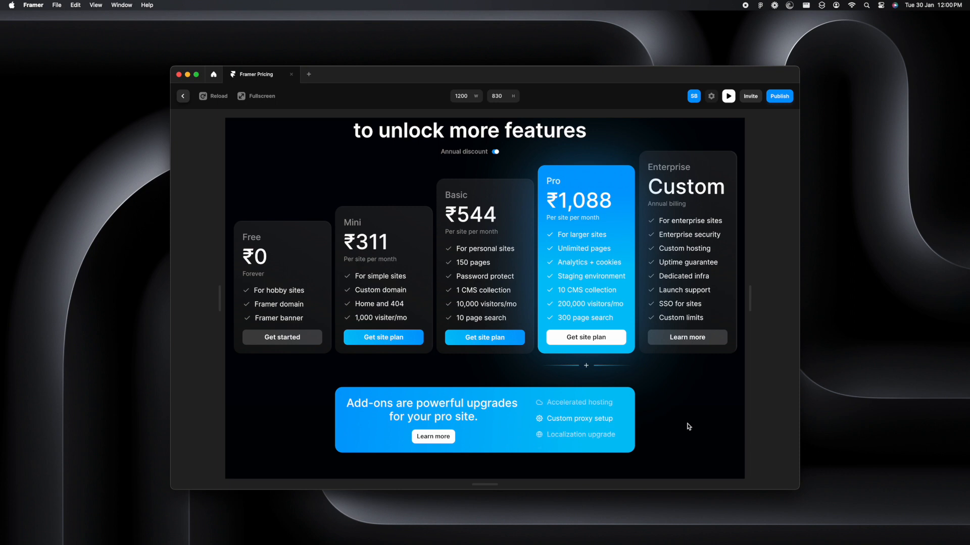
{"action": "scroll", "coordinate": [689, 426], "scroll_direction": "up", "scroll_amount": 2}
{"action": "left_click", "coordinate": [495, 203]}
{"action": "left_click", "coordinate": [495, 203]}
{"action": "scroll", "coordinate": [542, 276], "scroll_direction": "down", "scroll_amount": 2}
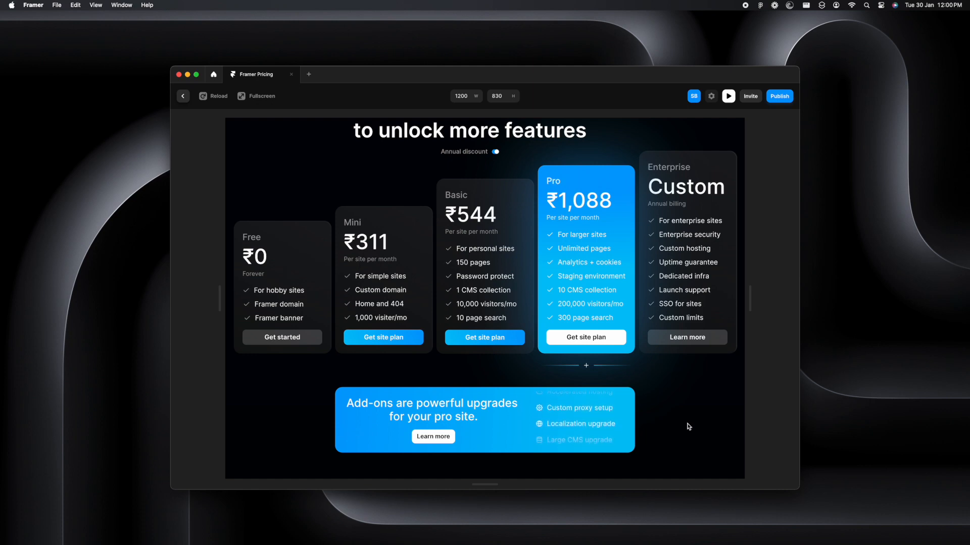
{"action": "scroll", "coordinate": [689, 426], "scroll_direction": "up", "scroll_amount": 2}
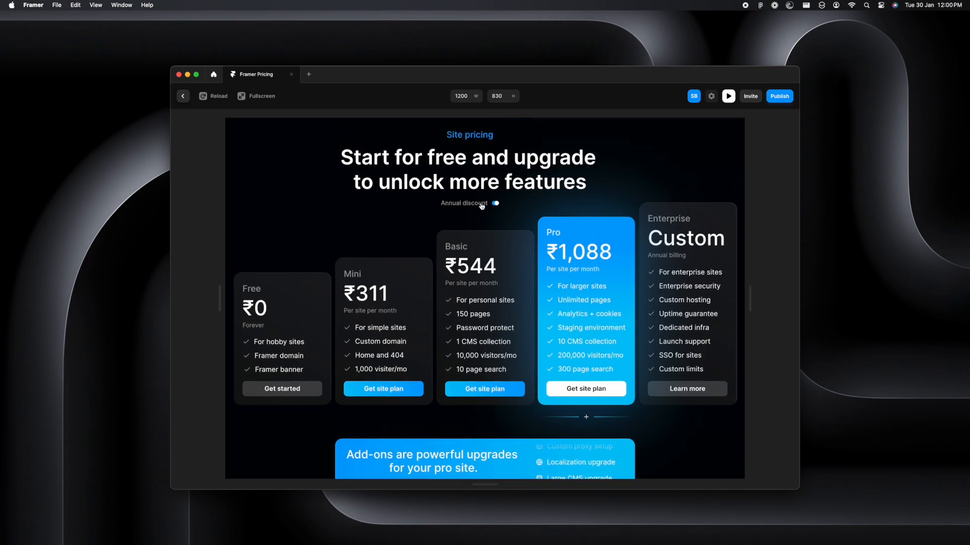